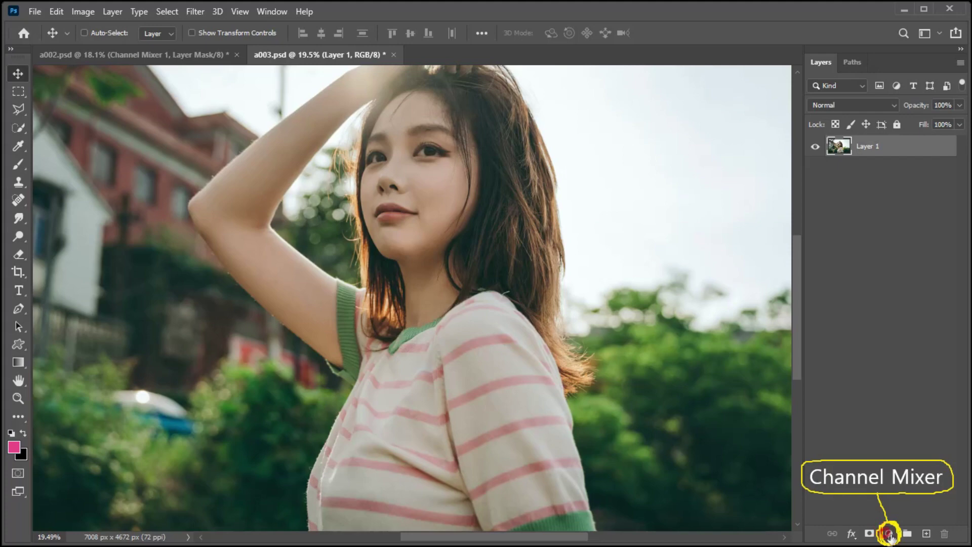
# Step: Add a Channel Mixer adjustment layer with the Black & White with Green Filter (RGB) preset and set its blend mode to Lighten
pyautogui.click(889, 535)
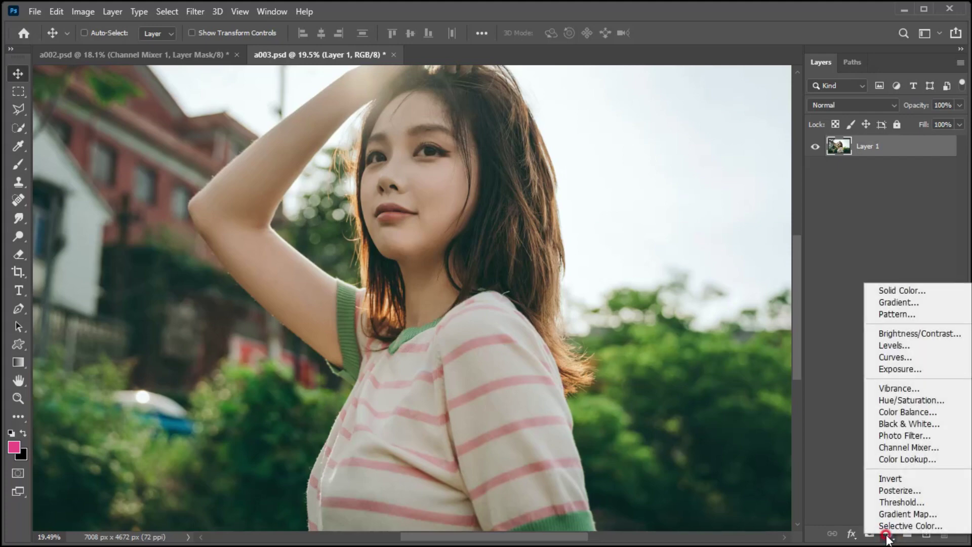
pyautogui.click(888, 448)
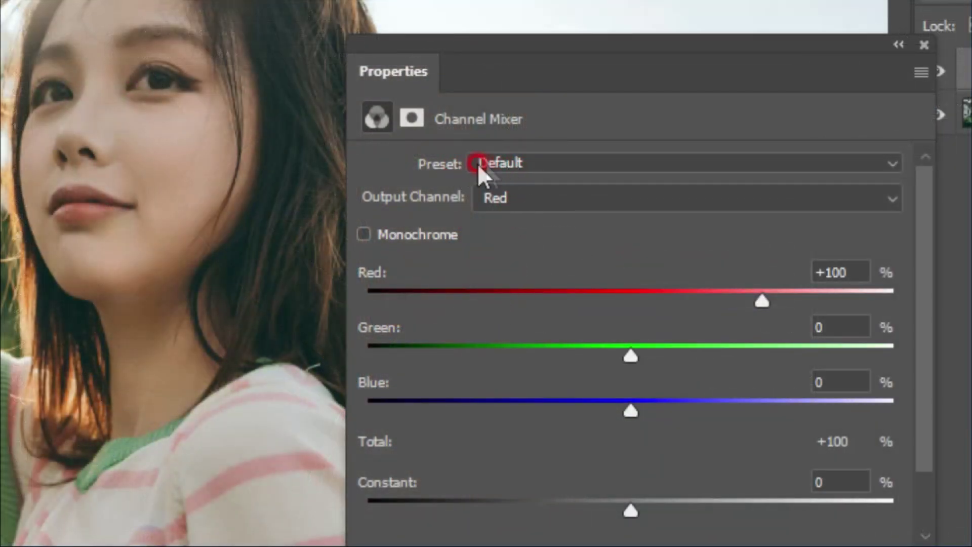
pyautogui.click(478, 163)
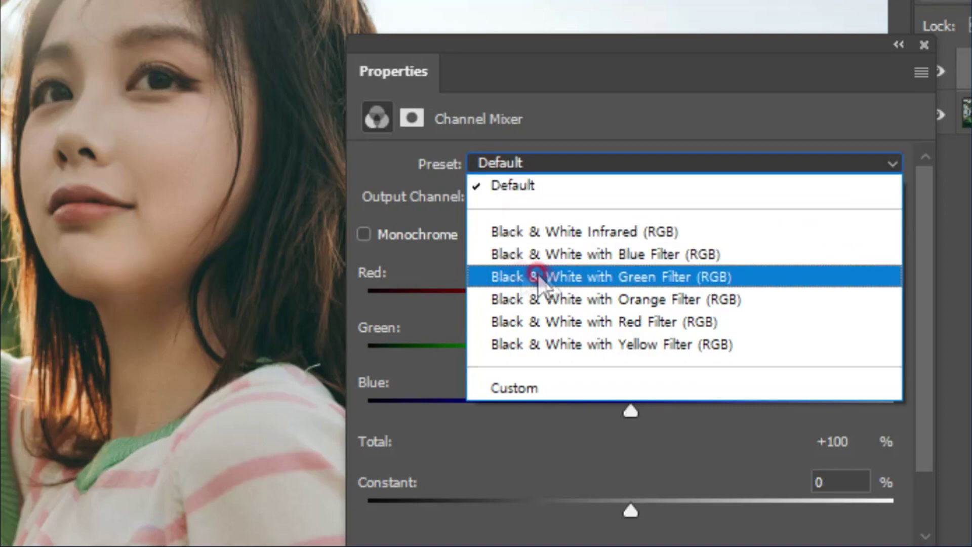
pyautogui.click(506, 276)
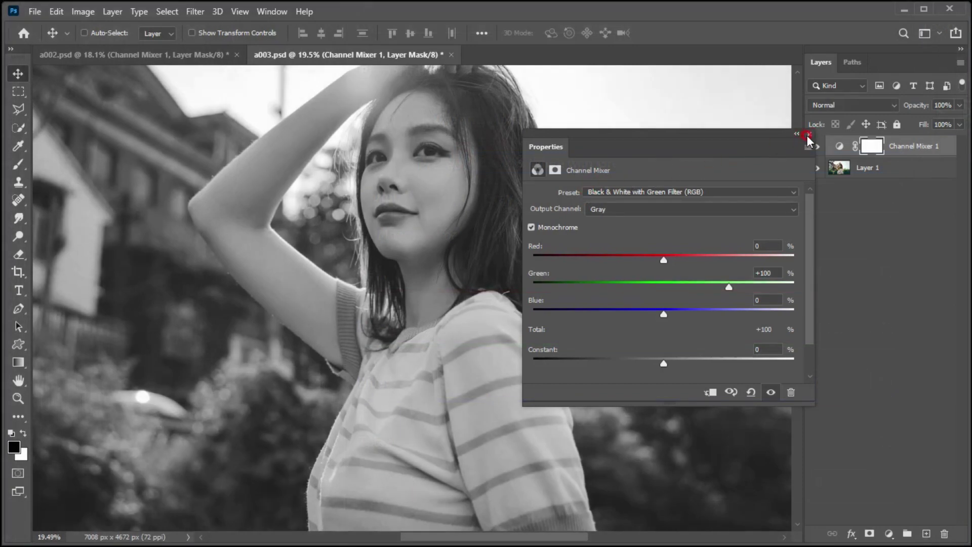
pyautogui.click(808, 135)
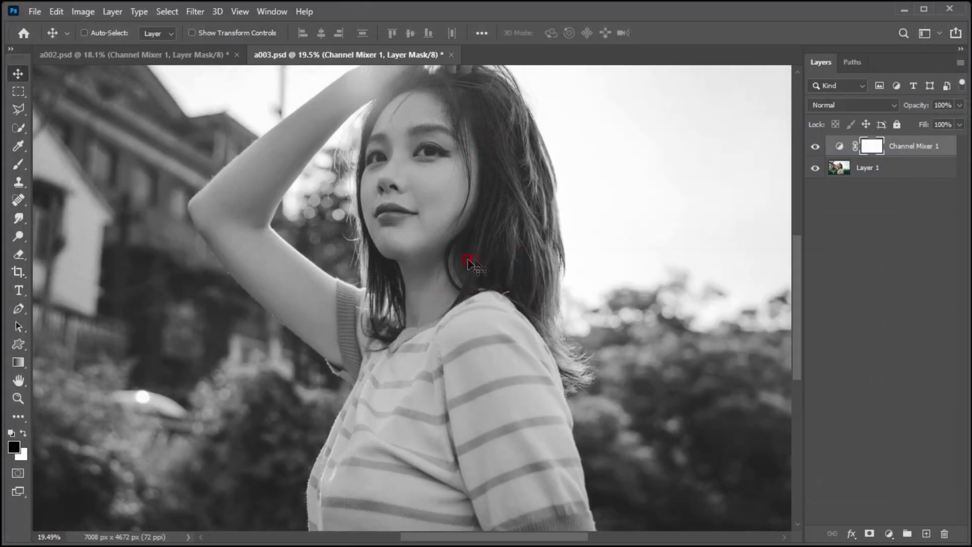
pyautogui.click(821, 104)
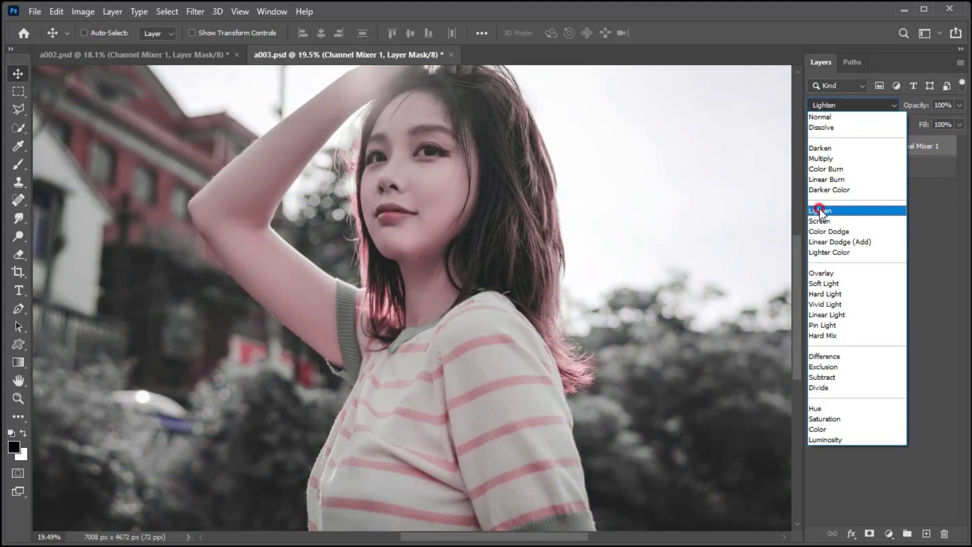
pyautogui.click(817, 210)
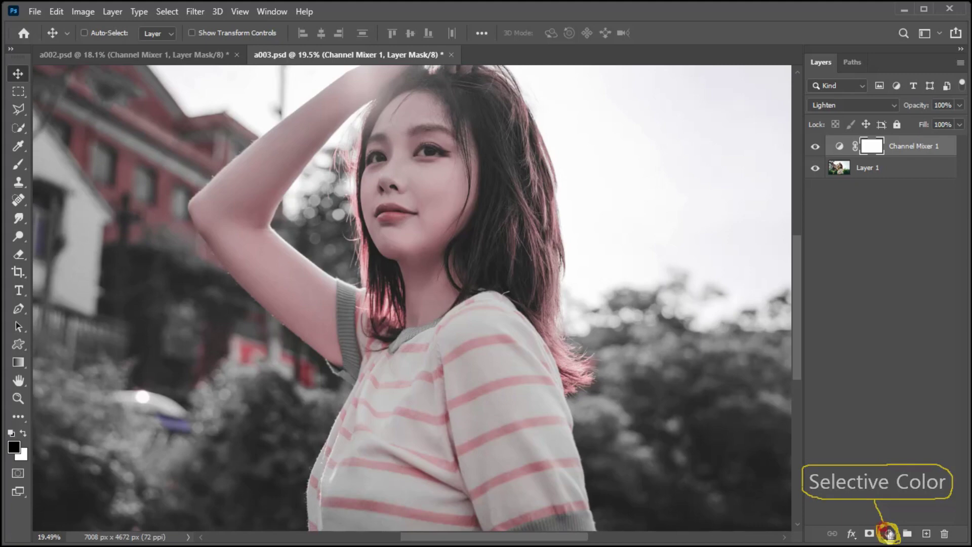
# Step: Add a Selective Color adjustment layer and set its Reds to Cyan -100%, Magenta -30% and Yellow +50%
pyautogui.click(889, 535)
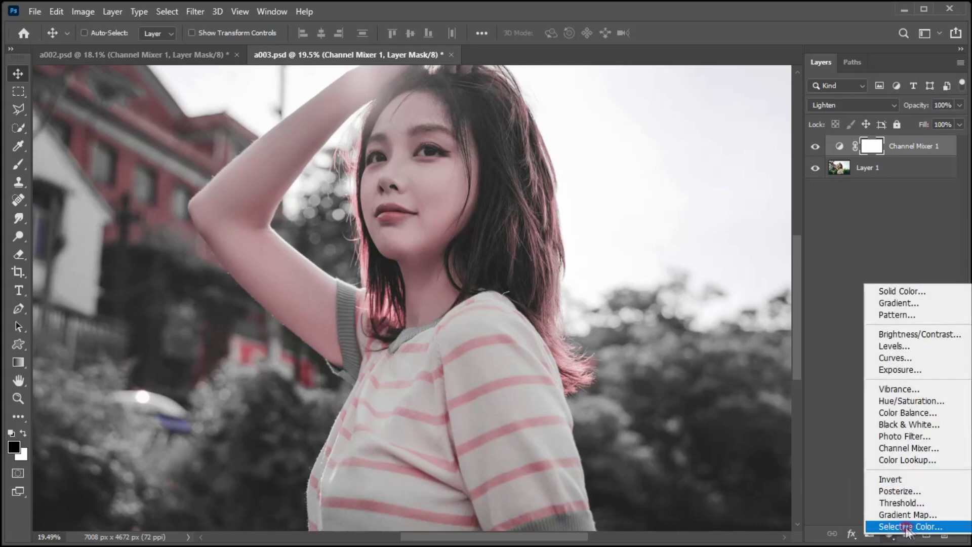
pyautogui.click(891, 528)
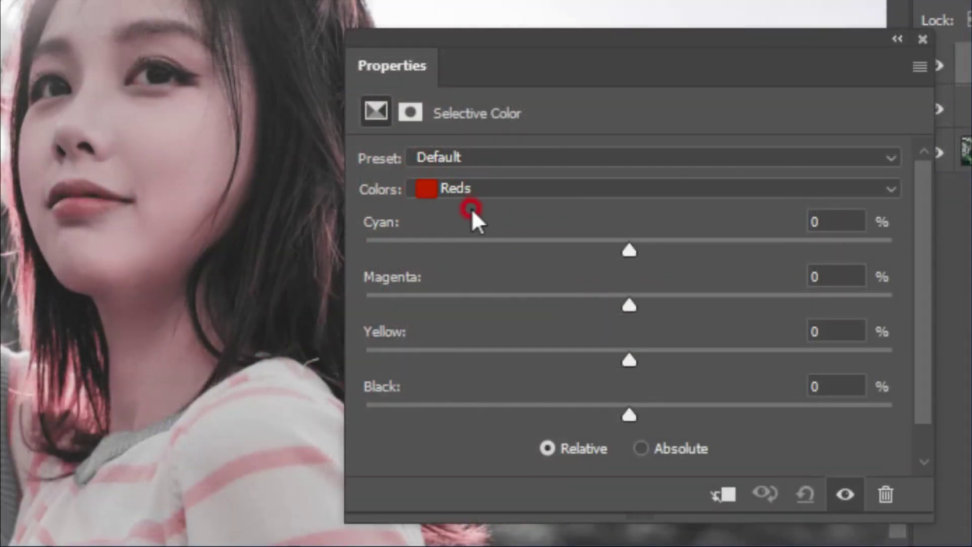
pyautogui.click(785, 218)
pyautogui.write('-100')
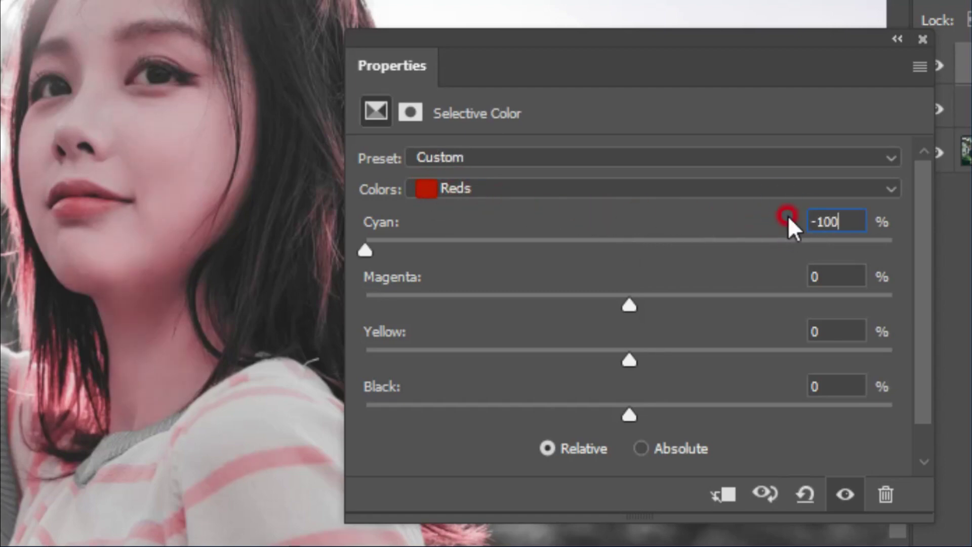
pyautogui.click(825, 264)
pyautogui.write('-30')
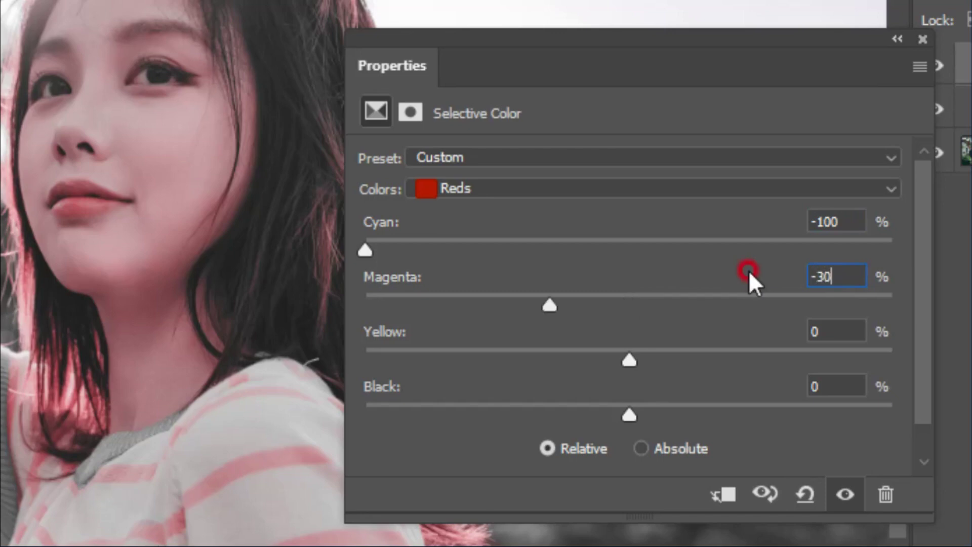
pyautogui.click(747, 319)
pyautogui.write('50')
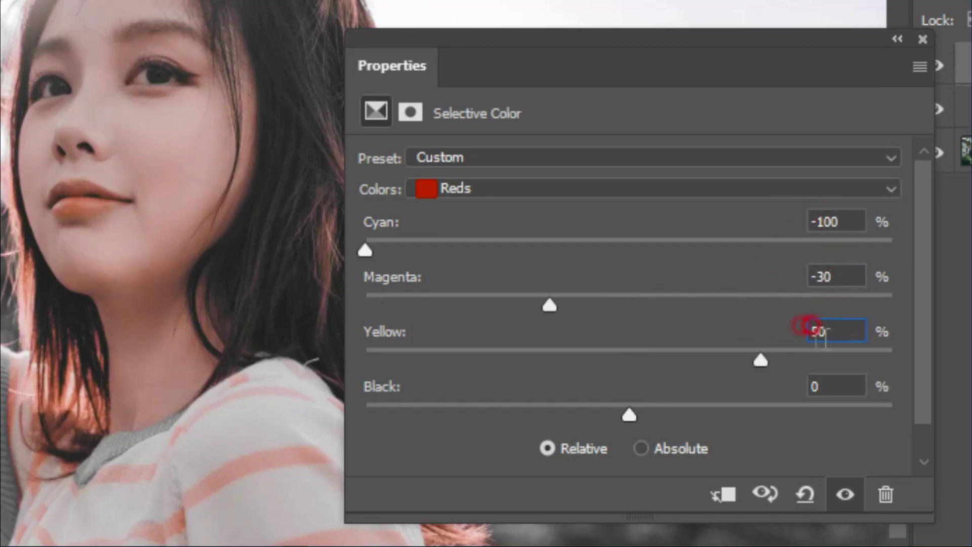
# Step: Set the Neutrals in the Selective Color adjustment to Magenta +5% and Yellow -10%
pyautogui.click(598, 189)
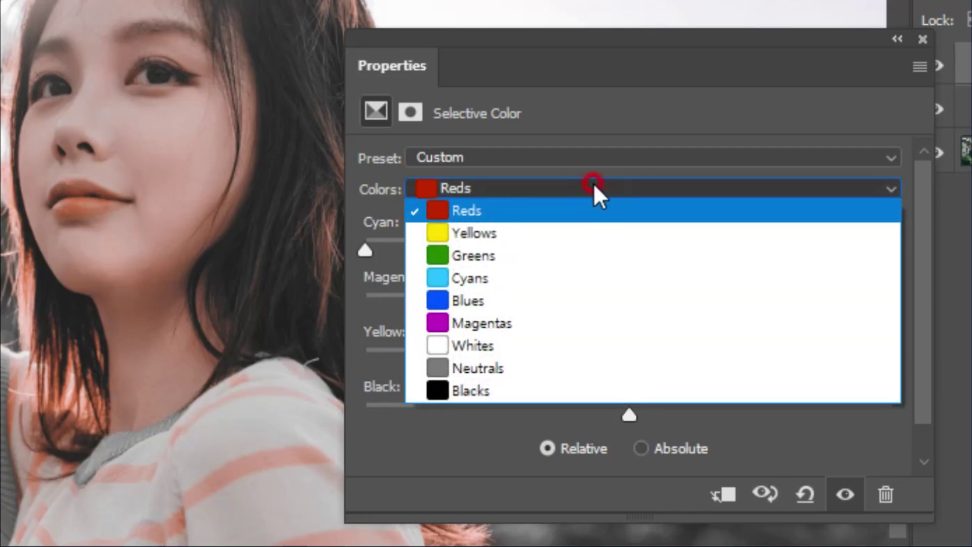
pyautogui.click(530, 368)
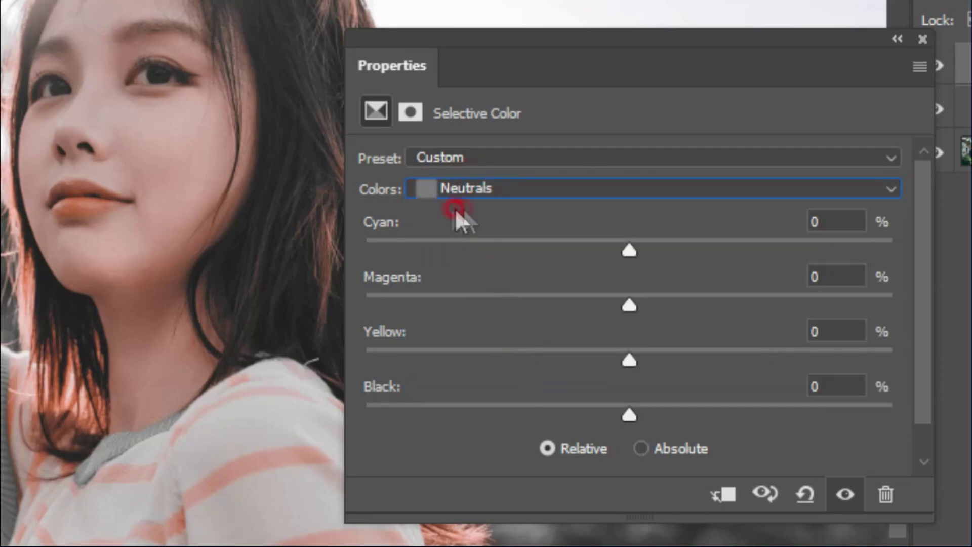
pyautogui.click(814, 277)
pyautogui.write('5')
pyautogui.click(829, 324)
pyautogui.write('-10')
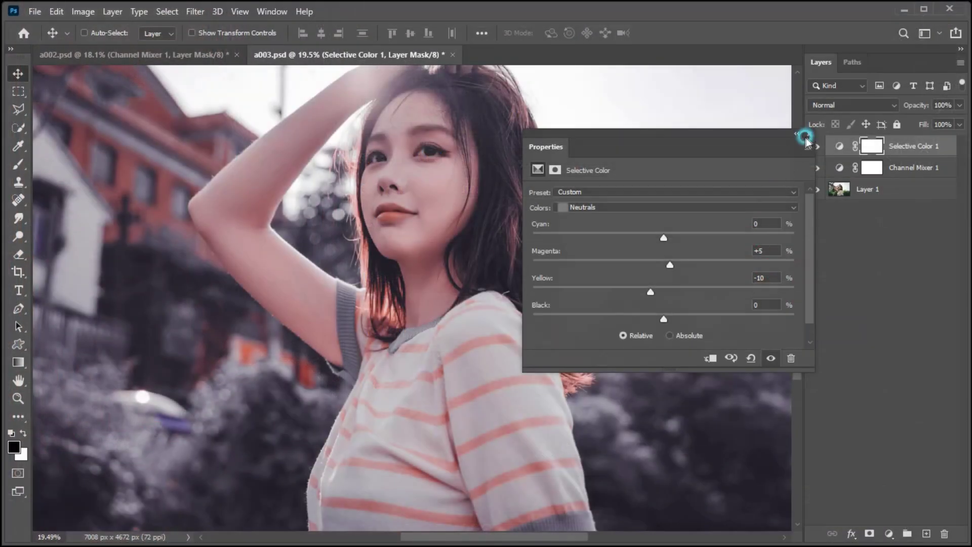
pyautogui.click(808, 134)
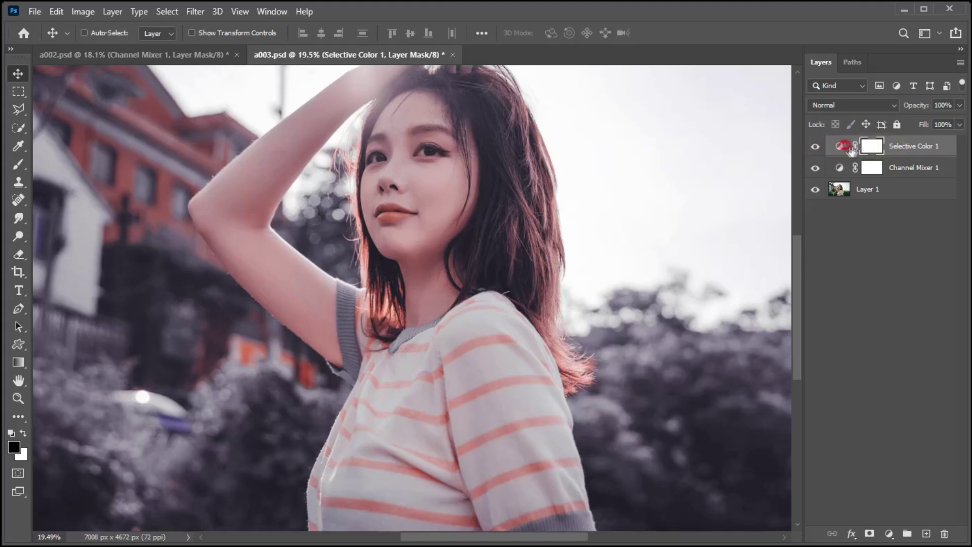
# Step: Duplicate the Selective Color 1 adjustment layer and set the copy's blend mode to Screen
pyautogui.hotkey('ctrl', 'j')
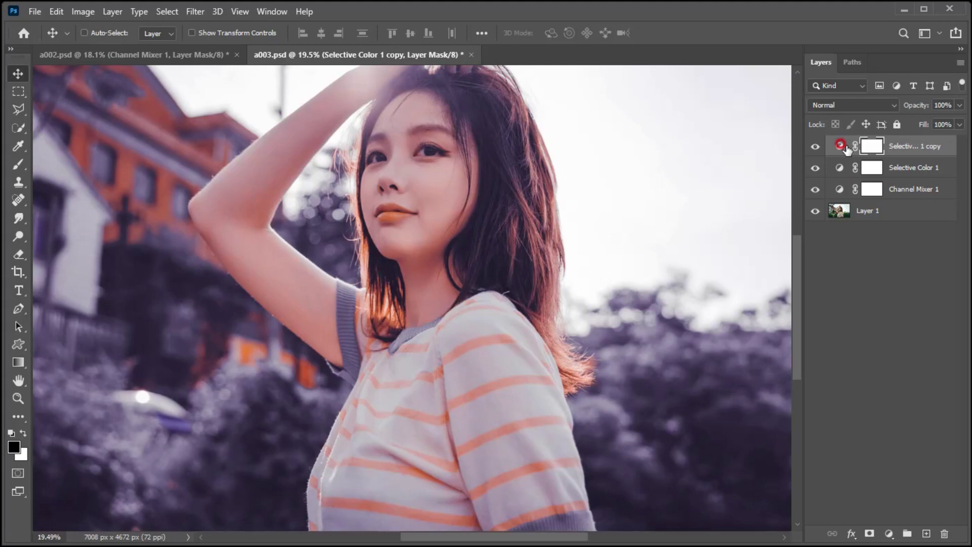
pyautogui.click(826, 104)
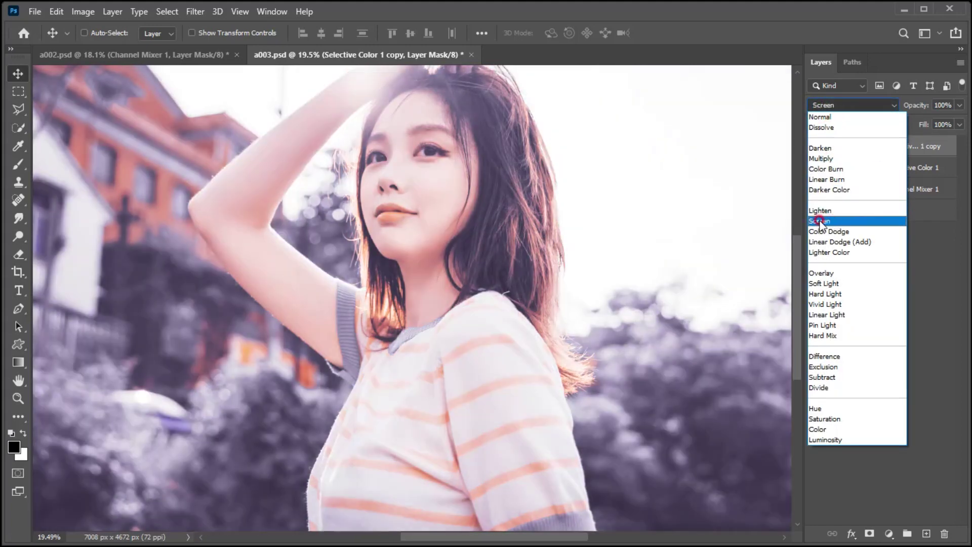
pyautogui.click(816, 222)
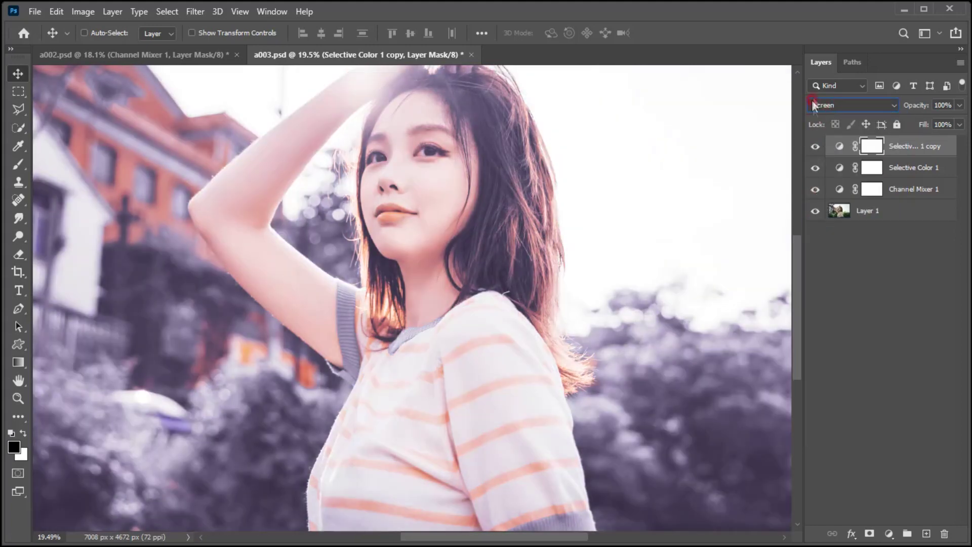
# Step: Reduce the opacity of the Selective Color copy to 30%
pyautogui.click(945, 104)
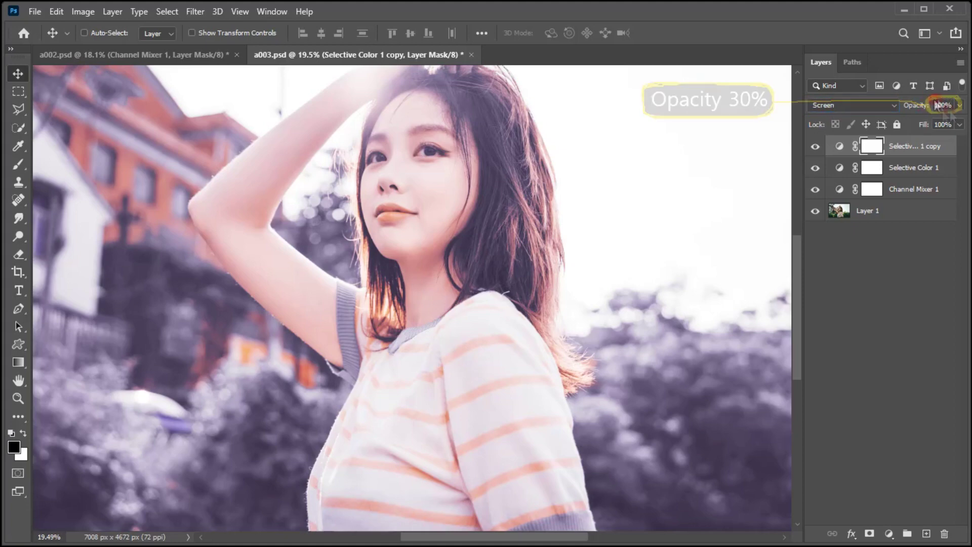
pyautogui.click(960, 105)
pyautogui.click(908, 121)
pyautogui.moveTo(908, 120); pyautogui.dragTo(914, 120)
pyautogui.click(763, 162)
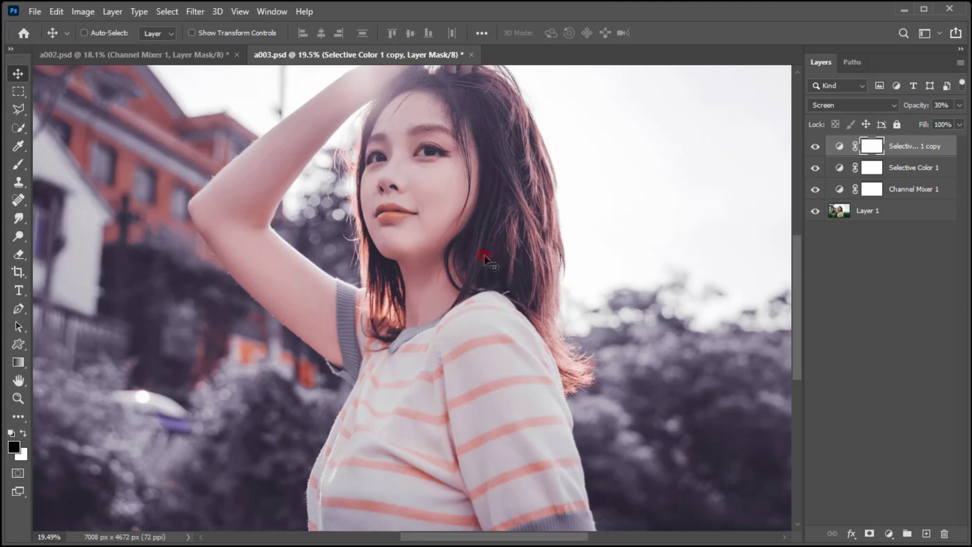
# Step: Add a Levels adjustment layer on top, raise its RGB black input level to 30 and brighten the midtones
pyautogui.click(889, 533)
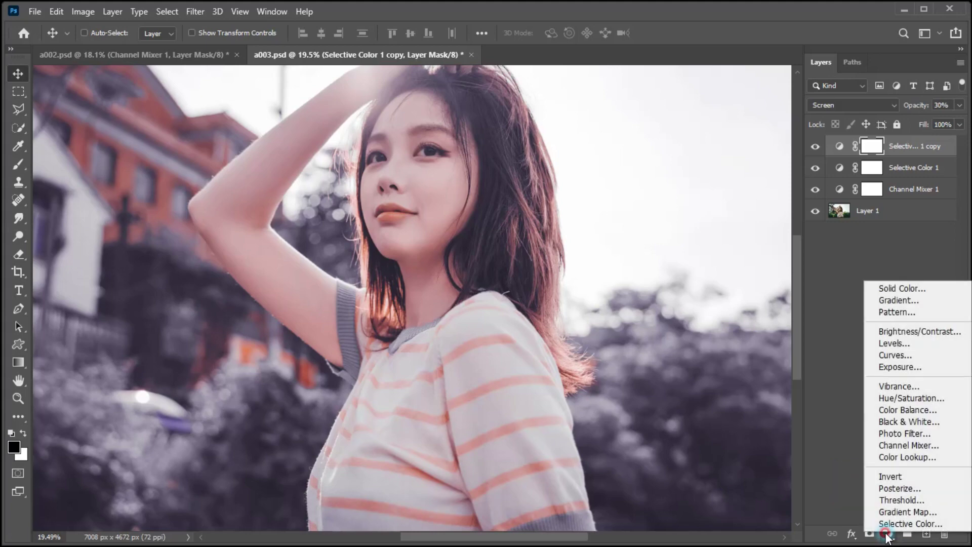
pyautogui.click(885, 343)
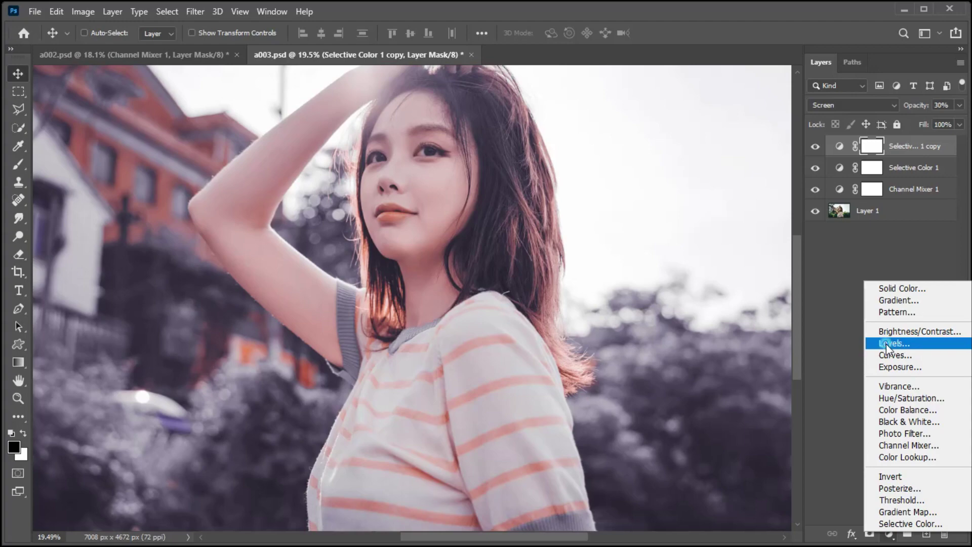
pyautogui.click(645, 303)
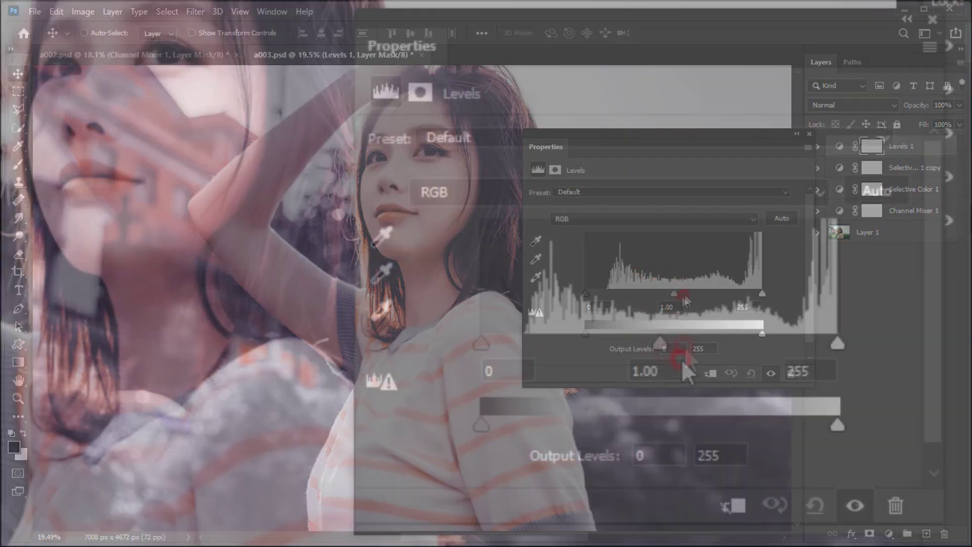
pyautogui.click(665, 294)
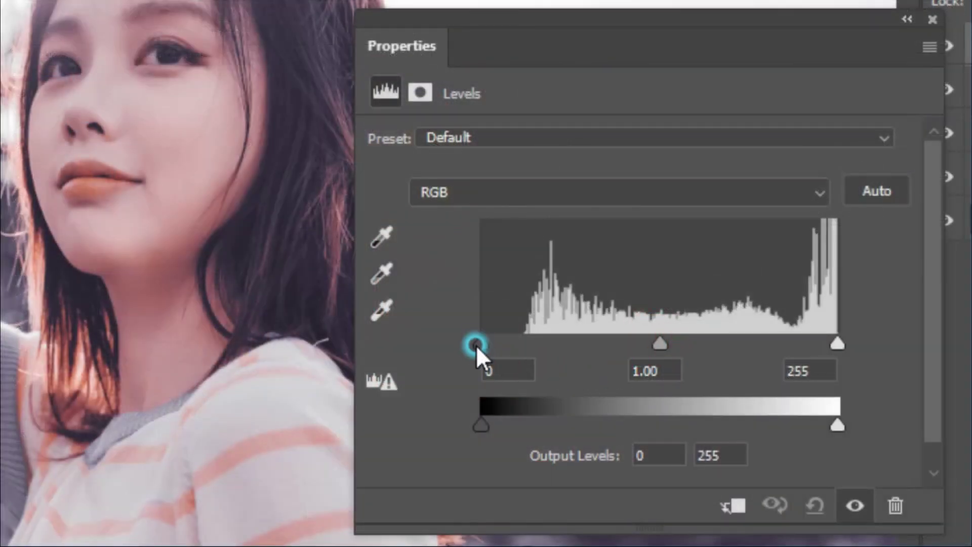
pyautogui.moveTo(476, 345); pyautogui.dragTo(523, 348)
pyautogui.click(678, 342)
pyautogui.moveTo(679, 342); pyautogui.dragTo(631, 338)
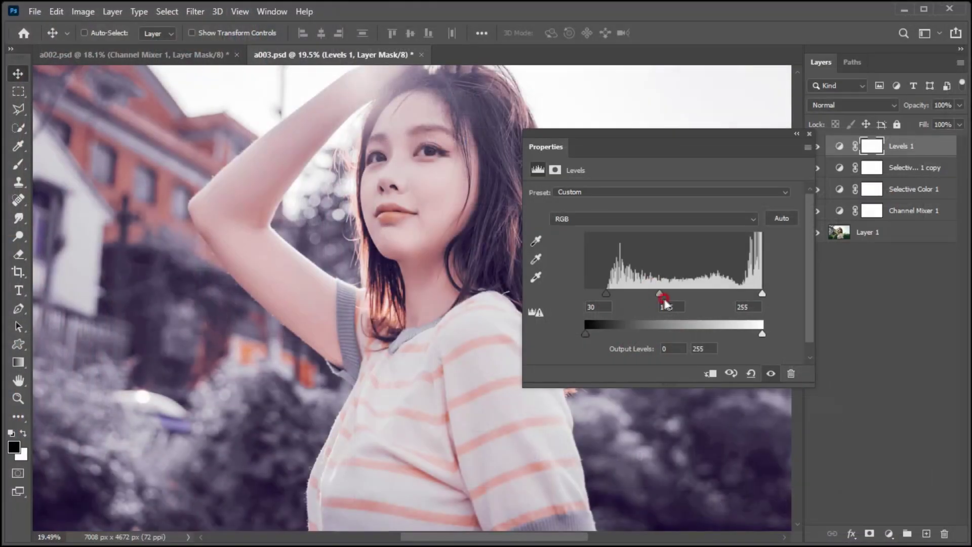
pyautogui.click(804, 147)
pyautogui.click(812, 135)
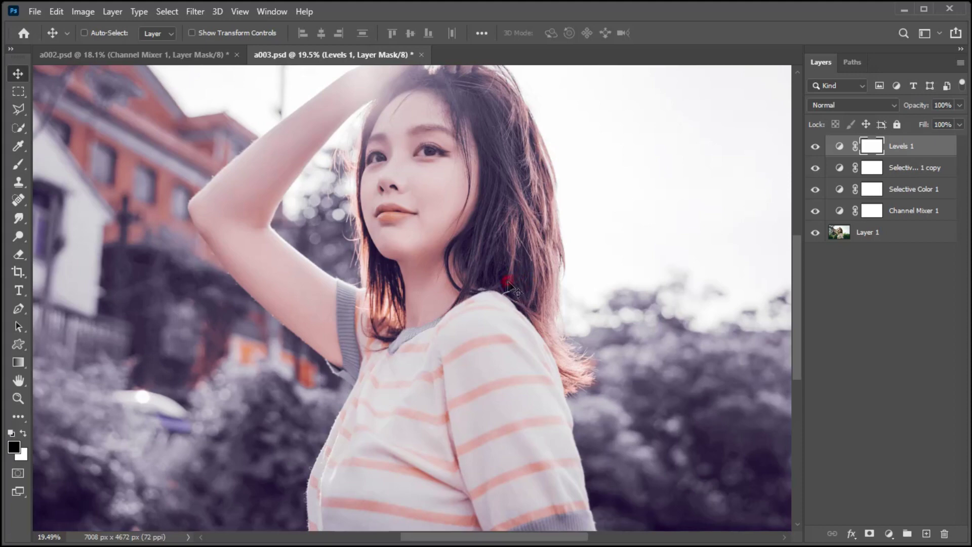
# Step: Group the four adjustment layers above the photo and lower the group's opacity to 82%
pyautogui.keyDown('shift'); pyautogui.click(901, 213); pyautogui.keyUp('shift')
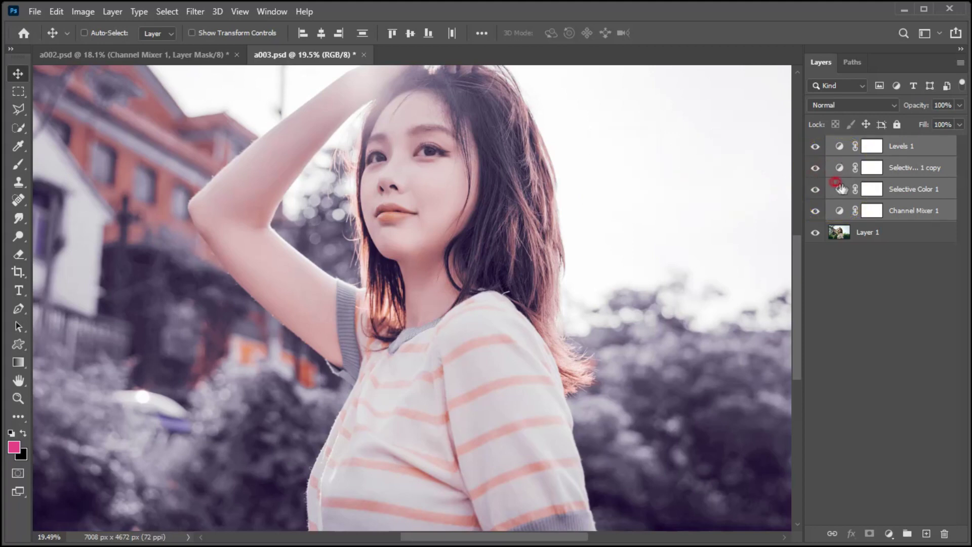
pyautogui.hotkey('ctrl', 'g')
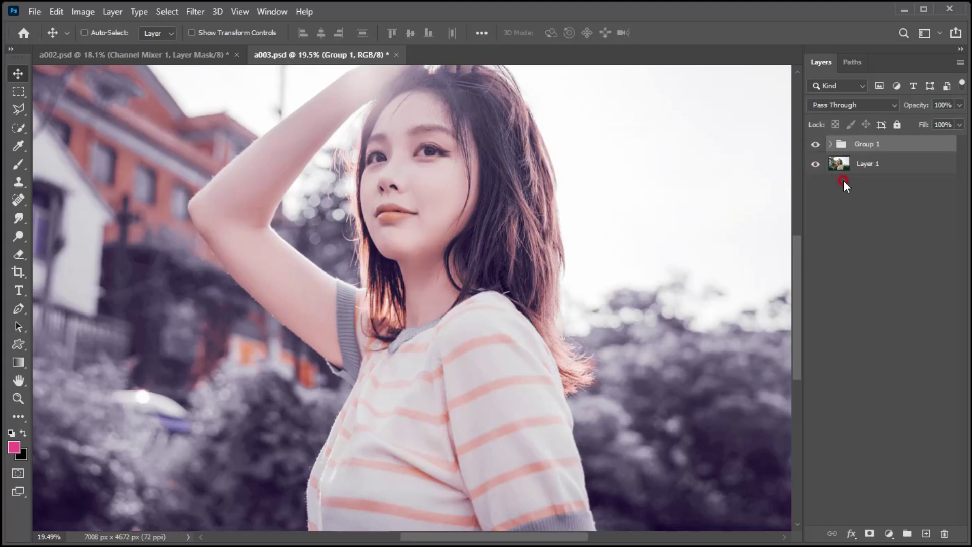
pyautogui.click(943, 105)
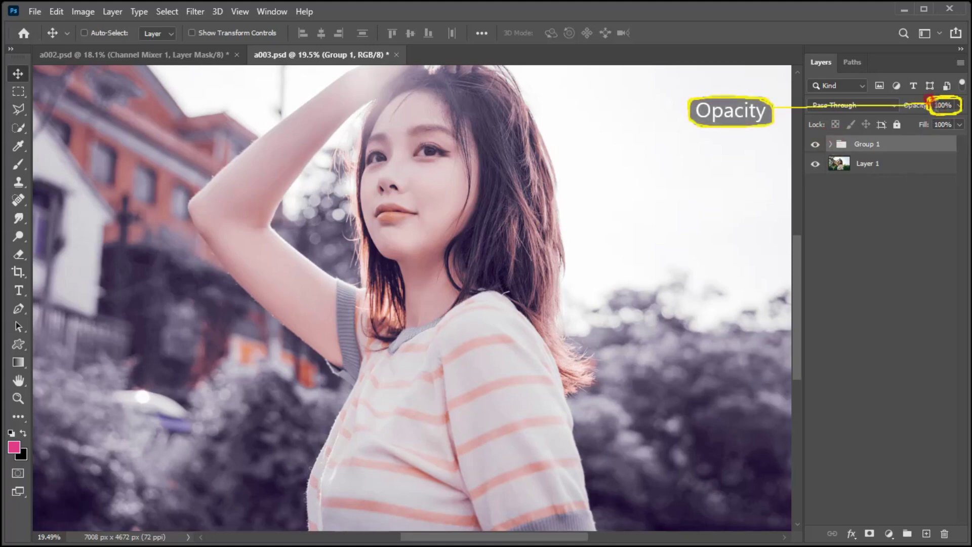
pyautogui.click(960, 105)
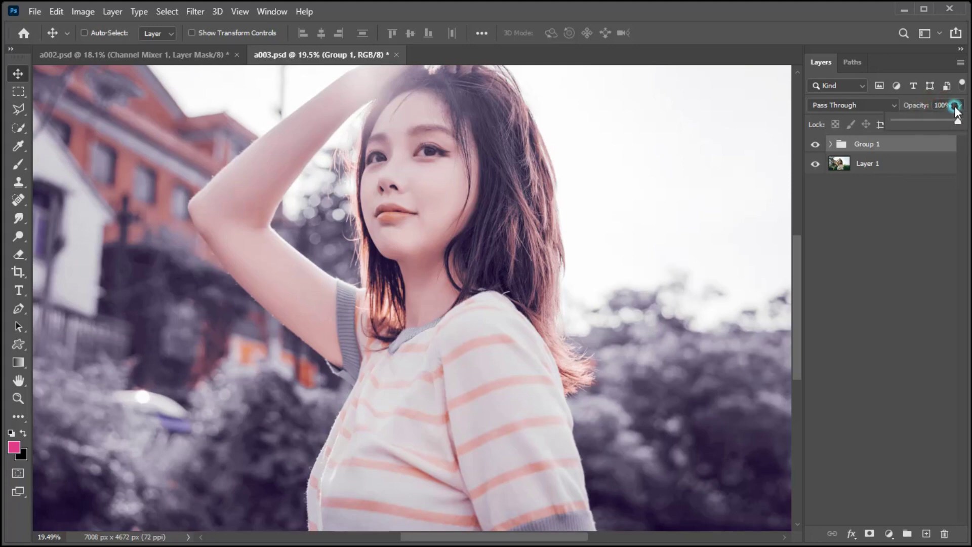
pyautogui.moveTo(960, 120); pyautogui.dragTo(943, 120)
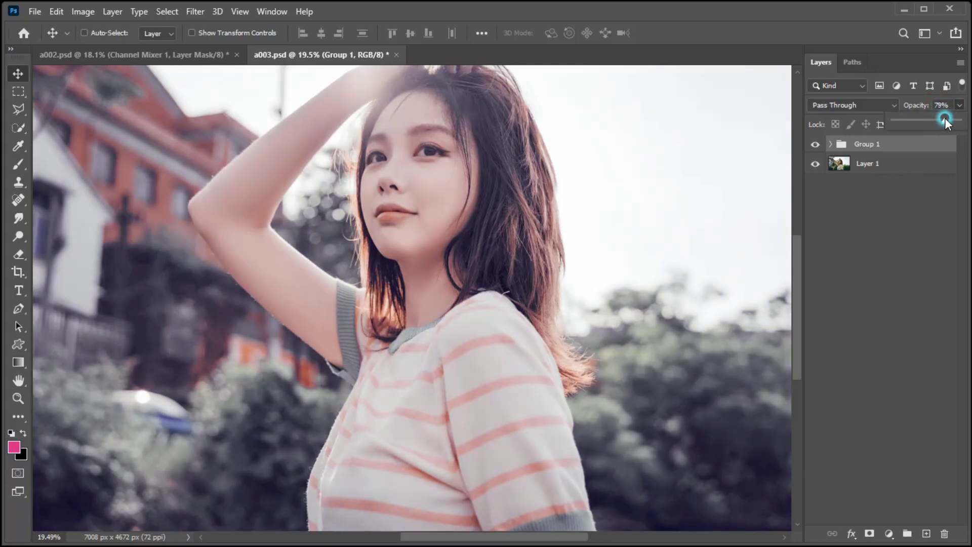
pyautogui.click(463, 251)
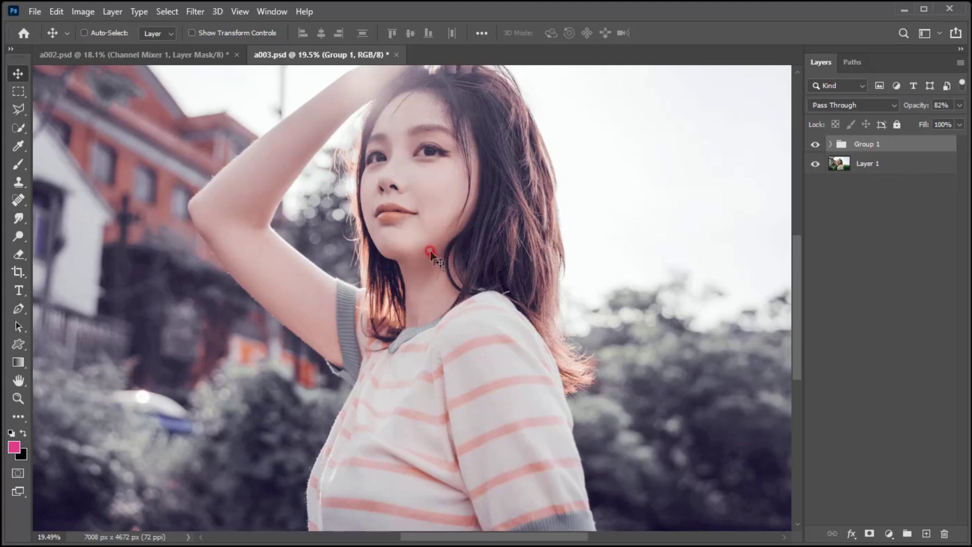
# Step: Compare the original photo with the color-graded version by toggling the visibility of everything except Layer 1
pyautogui.click(815, 164)
pyautogui.keyDown('alt'); pyautogui.click(815, 163); pyautogui.keyUp('alt')
pyautogui.keyDown('alt'); pyautogui.click(816, 164); pyautogui.keyUp('alt')
pyautogui.keyDown('alt'); pyautogui.click(816, 163); pyautogui.keyUp('alt')
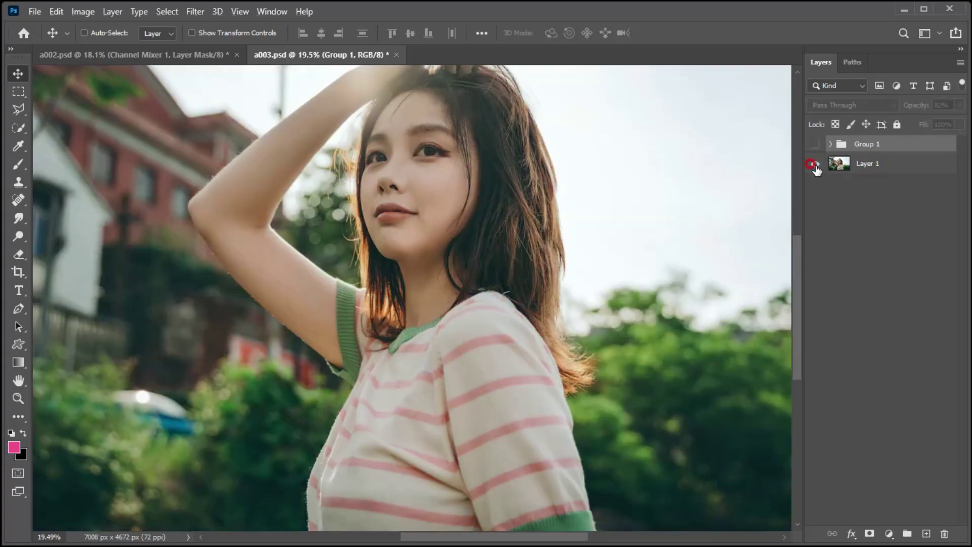
pyautogui.keyDown('alt'); pyautogui.click(815, 164); pyautogui.keyUp('alt')
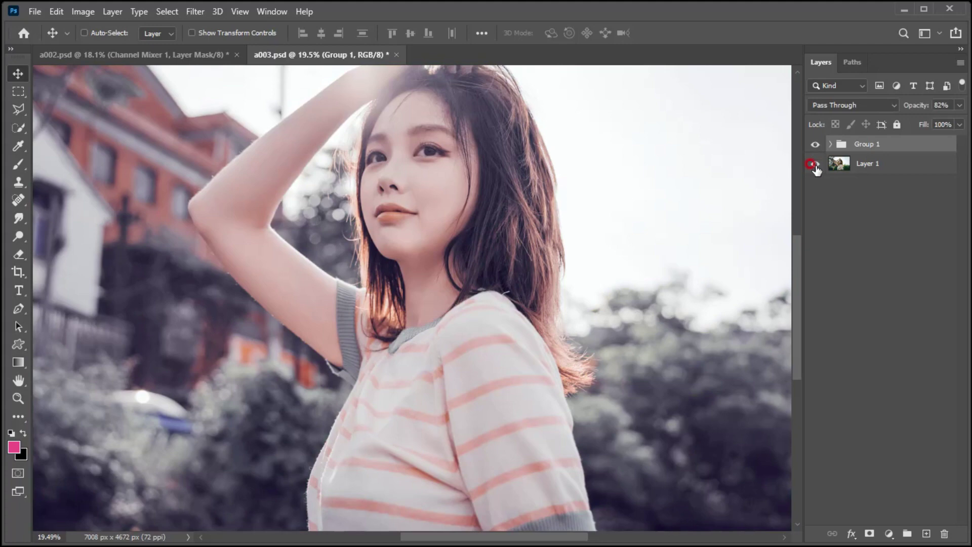
# Step: Review the outdoor portrait before and after grading by repeatedly hiding and showing Group 1 above Layer 1
pyautogui.keyDown('alt'); pyautogui.click(815, 164); pyautogui.keyUp('alt')
pyautogui.keyDown('alt'); pyautogui.click(815, 164); pyautogui.keyUp('alt')
pyautogui.keyDown('alt'); pyautogui.click(815, 163); pyautogui.keyUp('alt')
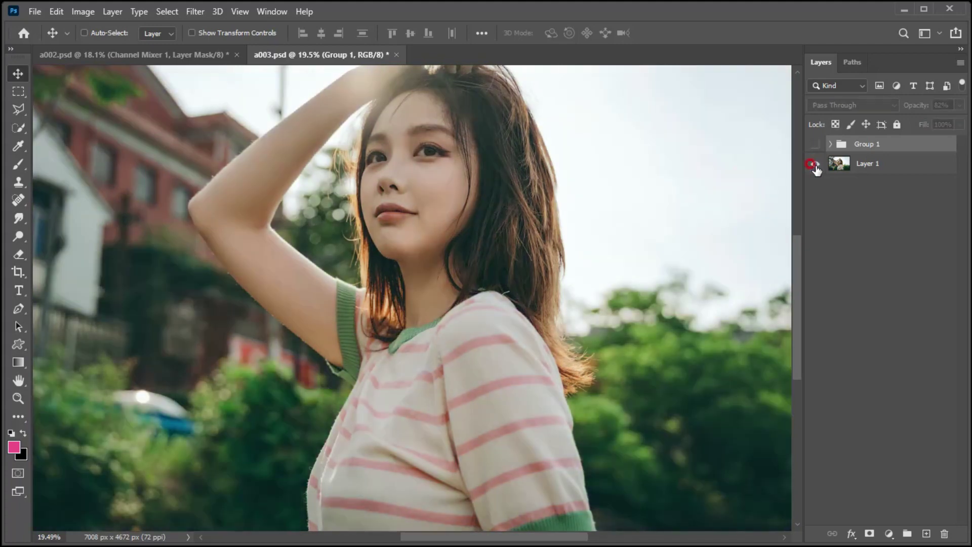
pyautogui.keyDown('alt'); pyautogui.click(816, 164); pyautogui.keyUp('alt')
pyautogui.keyDown('alt'); pyautogui.click(816, 164); pyautogui.keyUp('alt')
pyautogui.keyDown('alt'); pyautogui.click(816, 163); pyautogui.keyUp('alt')
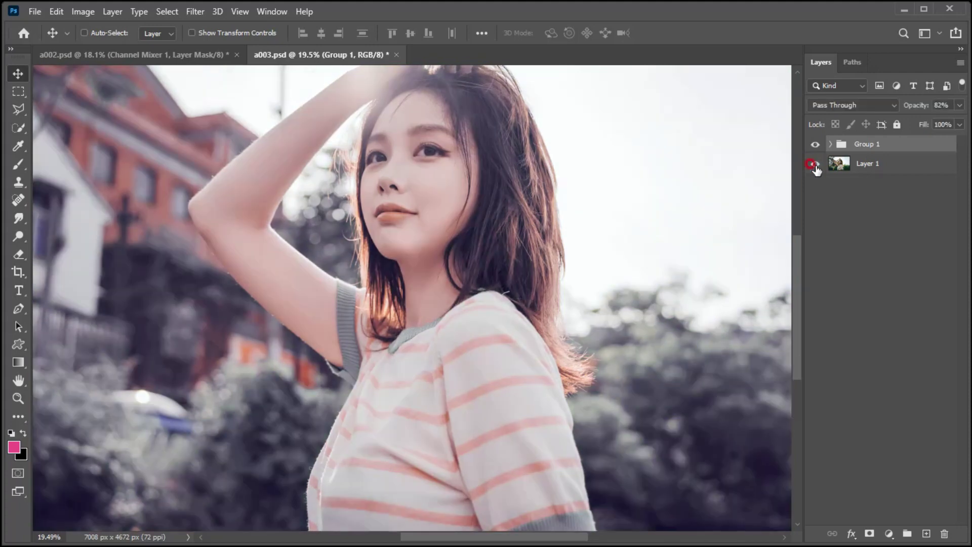
pyautogui.keyDown('alt'); pyautogui.click(816, 164); pyautogui.keyUp('alt')
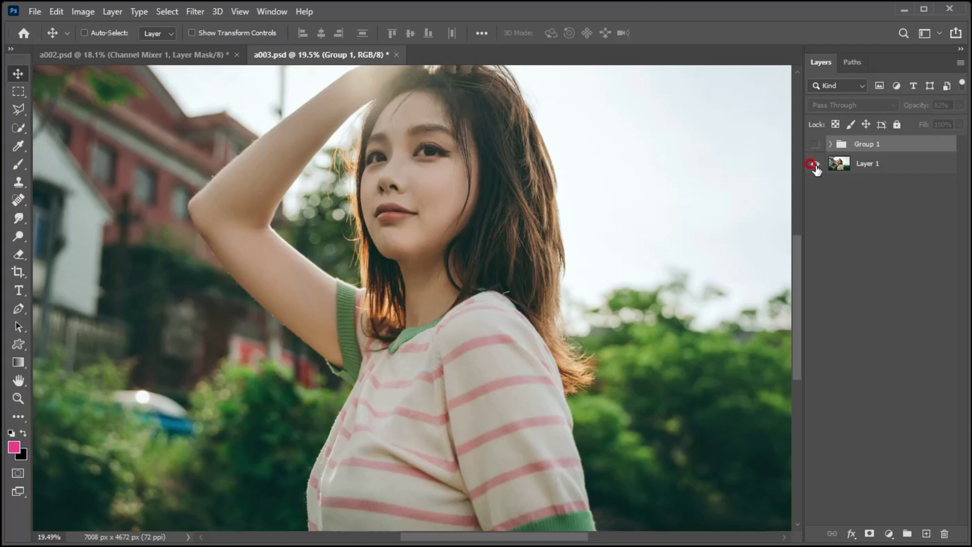
pyautogui.keyDown('alt'); pyautogui.click(816, 164); pyautogui.keyUp('alt')
pyautogui.keyDown('alt'); pyautogui.click(816, 163); pyautogui.keyUp('alt')
pyautogui.keyDown('alt'); pyautogui.click(815, 164); pyautogui.keyUp('alt')
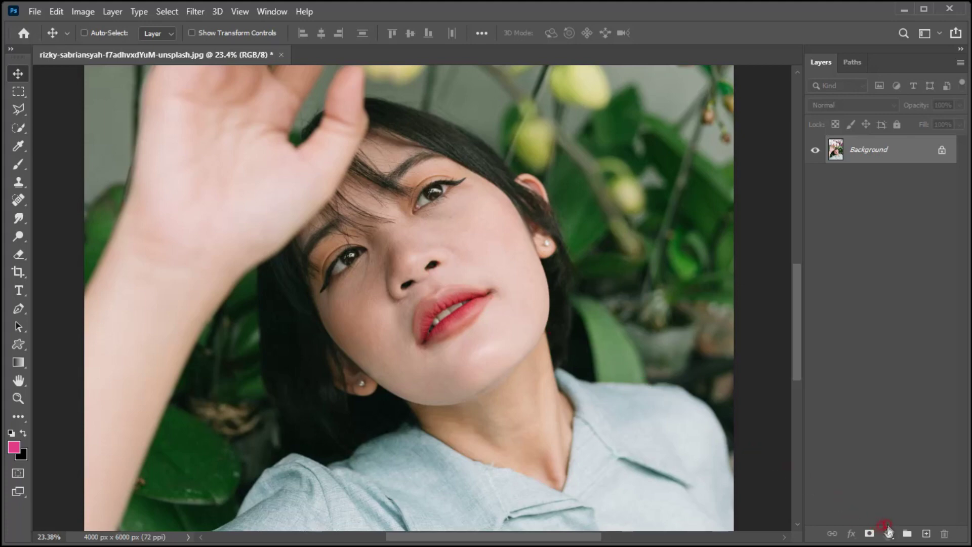
# Step: Add a Channel Mixer adjustment layer with the Black & White with Green Filter (RGB) preset and set its blend mode to Lighten
pyautogui.click(887, 535)
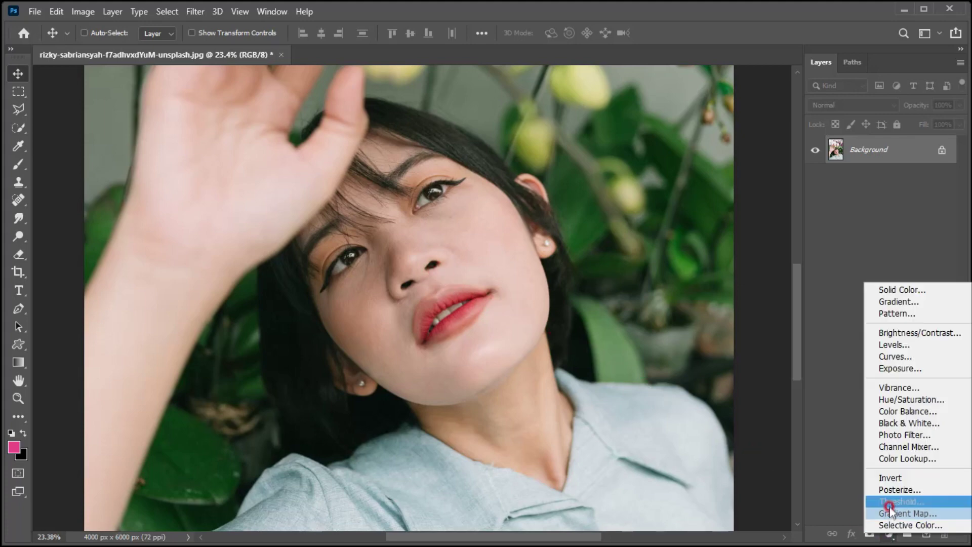
pyautogui.click(894, 448)
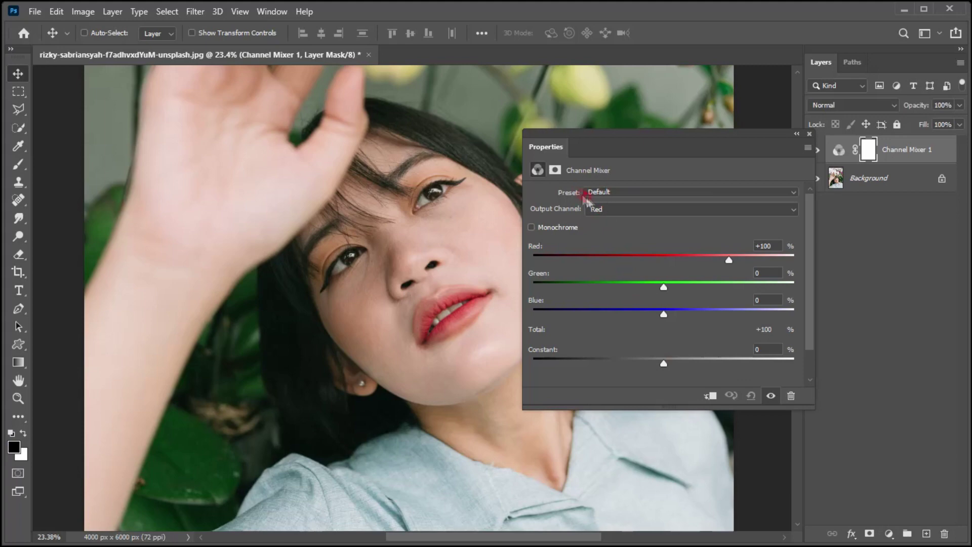
pyautogui.click(601, 191)
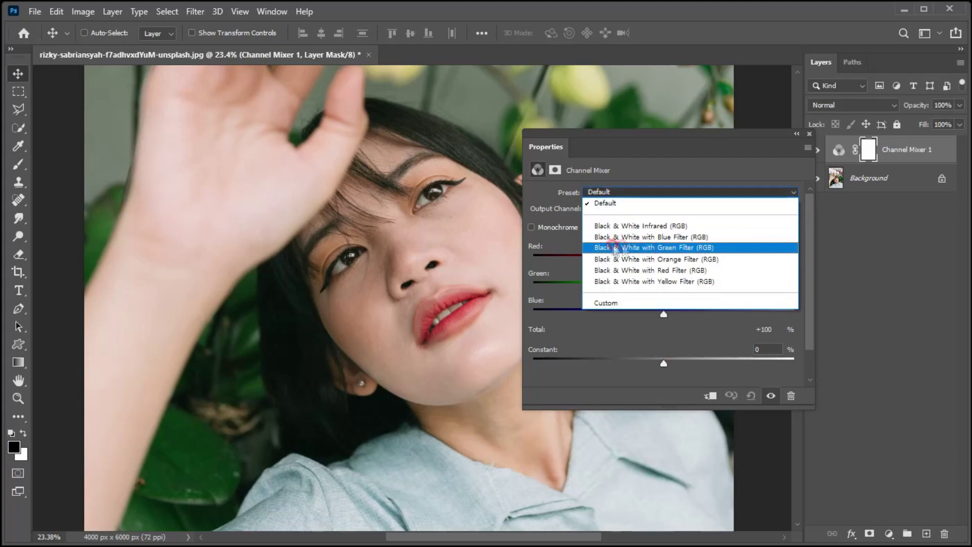
pyautogui.click(610, 248)
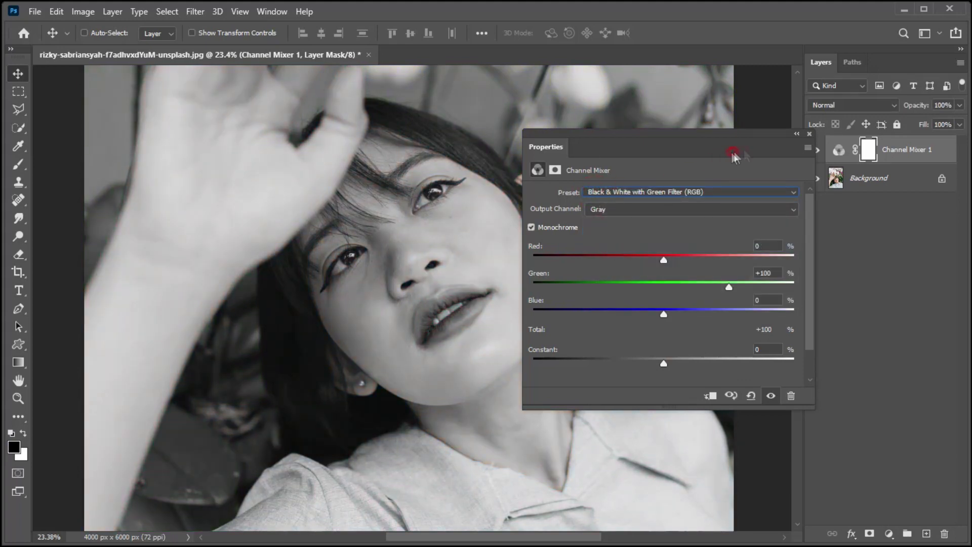
pyautogui.click(808, 135)
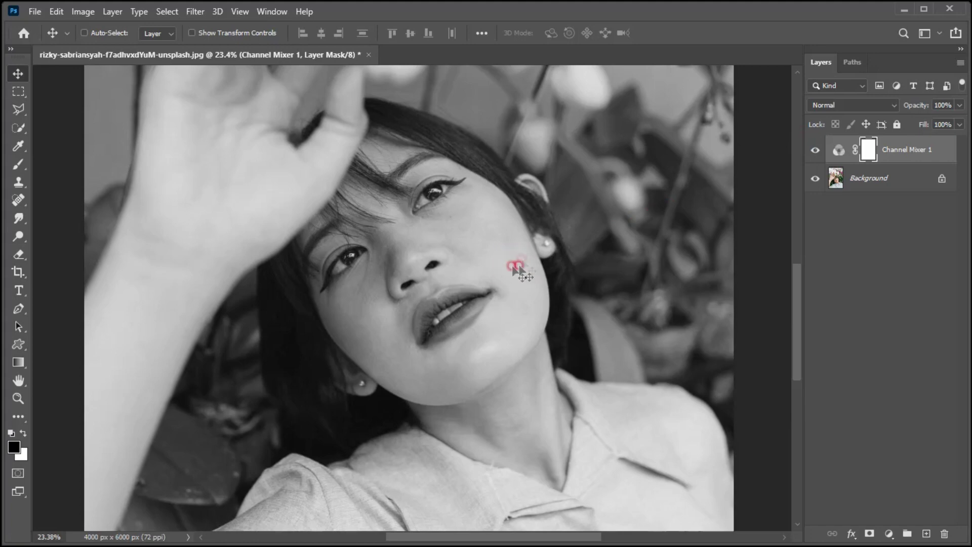
pyautogui.click(830, 101)
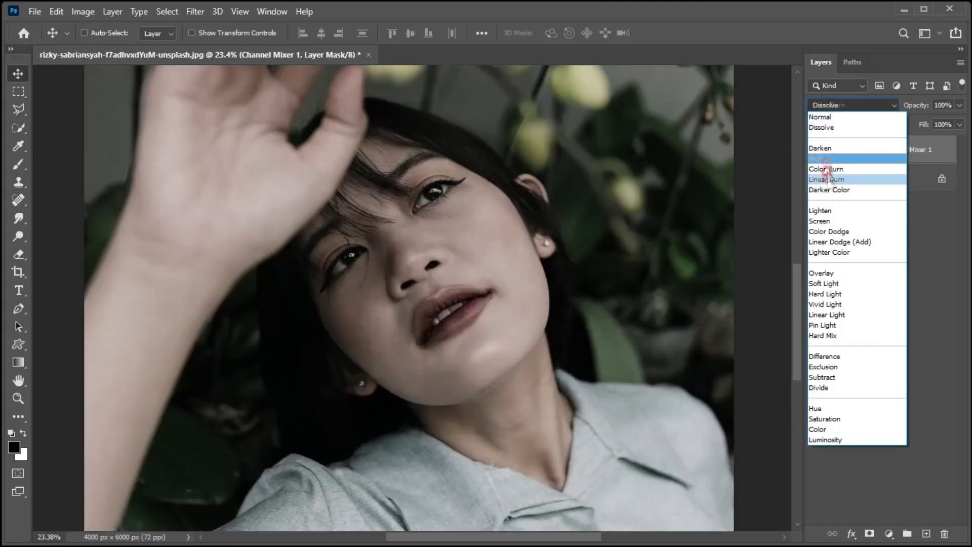
pyautogui.click(831, 215)
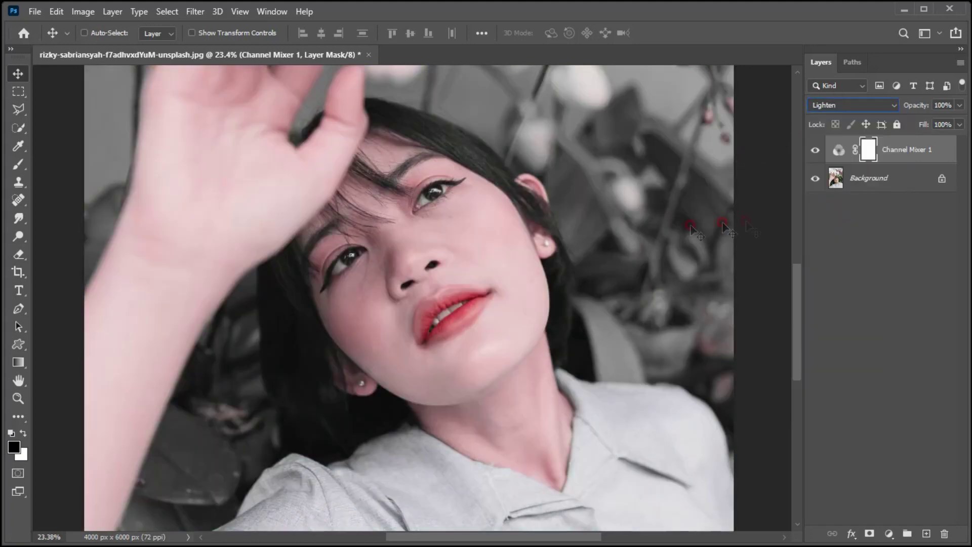
# Step: Add a Selective Color adjustment layer and set its Reds to Cyan -100%, Magenta -30% and Yellow +50%
pyautogui.click(888, 538)
pyautogui.click(889, 528)
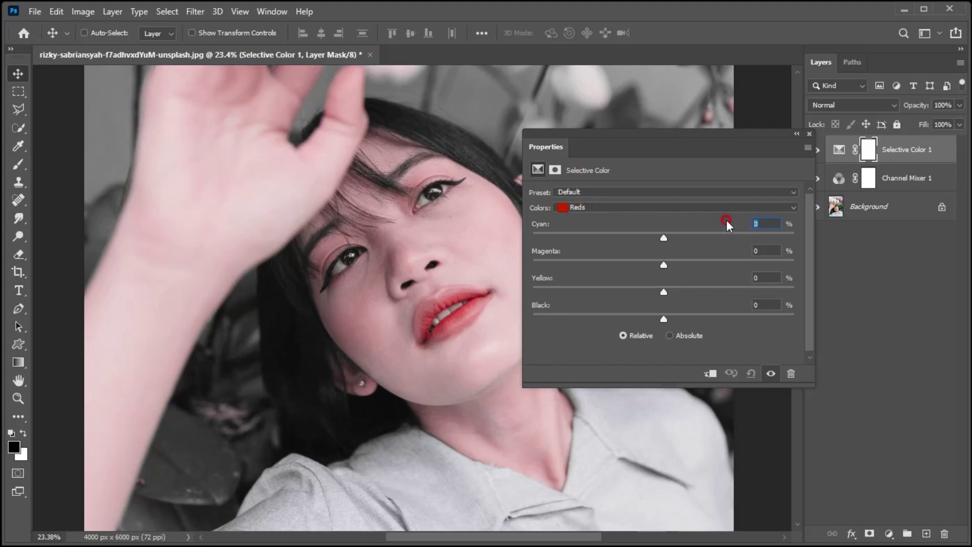
pyautogui.write('-100')
pyautogui.press('Tab')
pyautogui.write('-30')
pyautogui.press('Tab')
pyautogui.write('50')
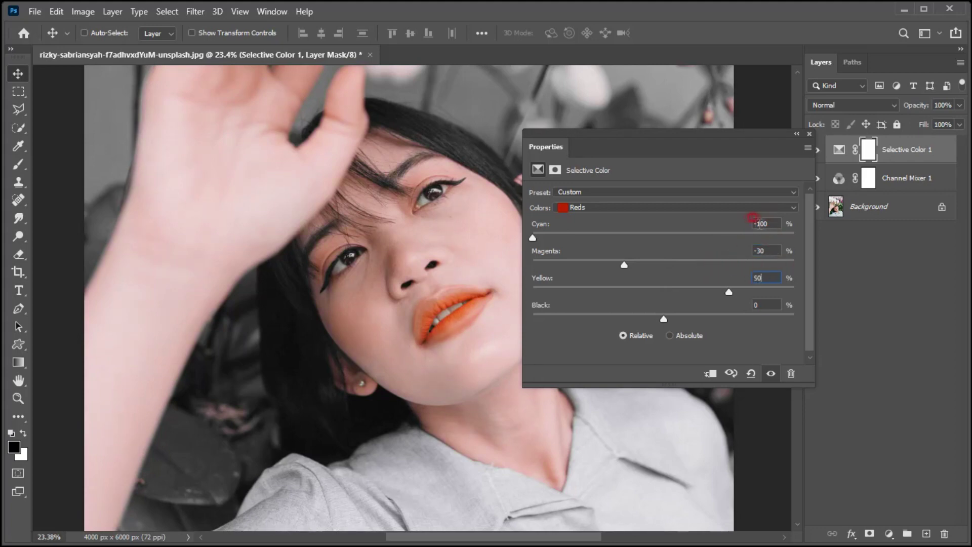
pyautogui.click(760, 275)
# Step: Set the Neutrals of the Selective Color adjustment to Magenta +5% and Yellow -10%
pyautogui.click(679, 207)
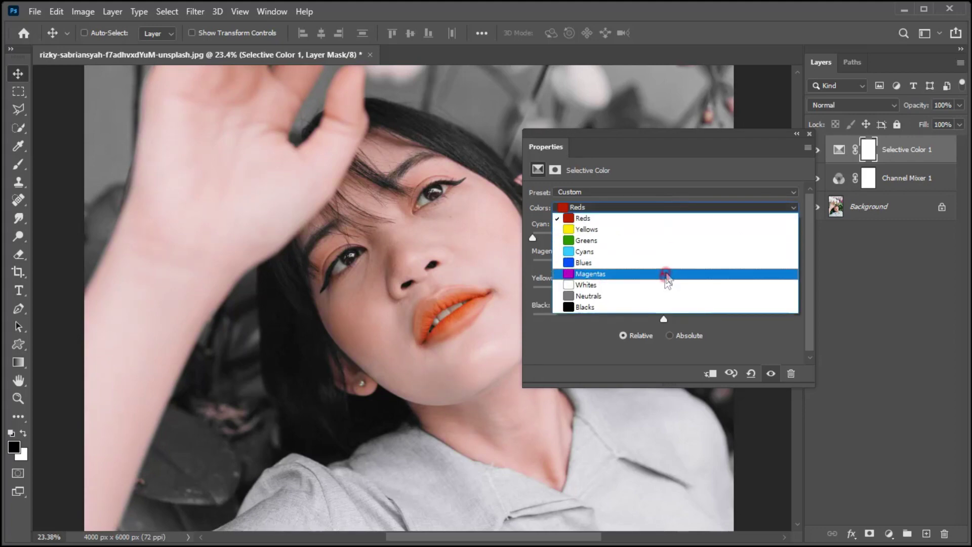
pyautogui.click(656, 291)
pyautogui.click(757, 249)
pyautogui.write('5')
pyautogui.press('Tab')
pyautogui.click(737, 273)
pyautogui.write('-10')
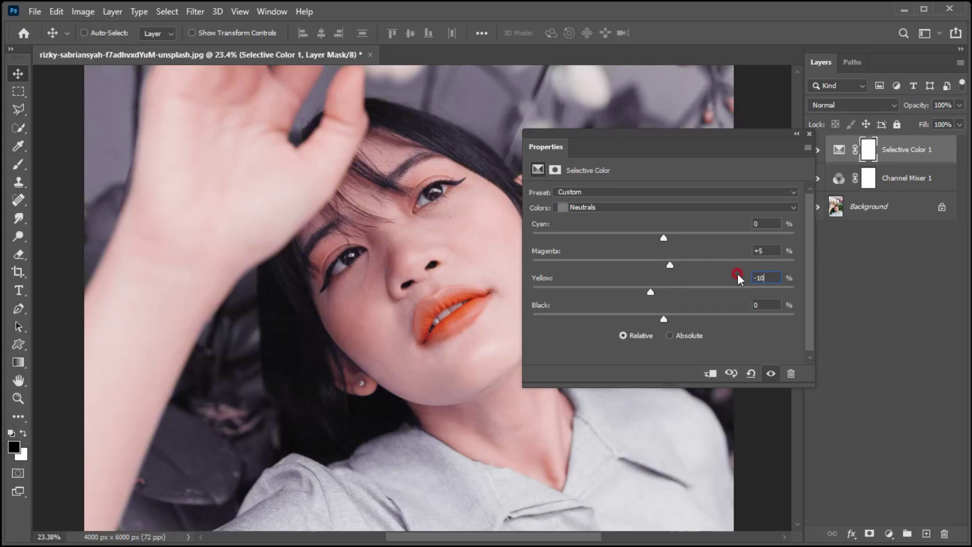
pyautogui.click(760, 188)
pyautogui.click(809, 134)
pyautogui.click(480, 279)
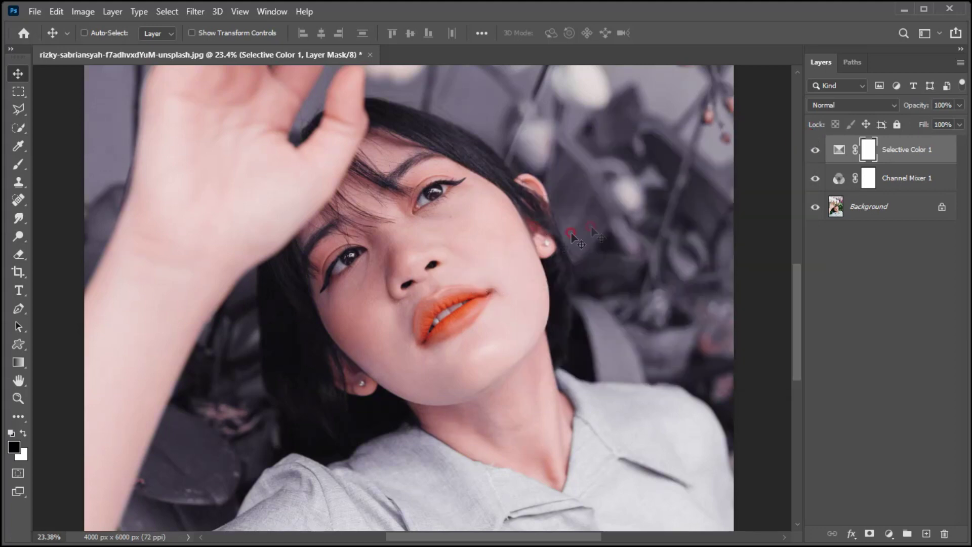
# Step: Duplicate the Selective Color 1 layer and set the copy's blend mode to Screen
pyautogui.moveTo(889, 151)
pyautogui.mouseDown()
pyautogui.moveTo(918, 296)
pyautogui.moveTo(926, 533)
pyautogui.mouseUp()
pyautogui.click(849, 143)
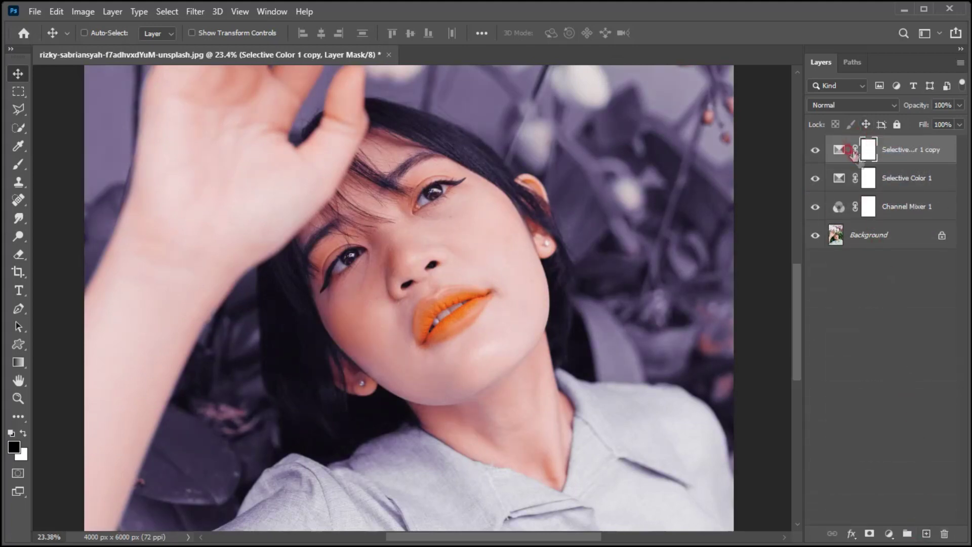
pyautogui.click(847, 105)
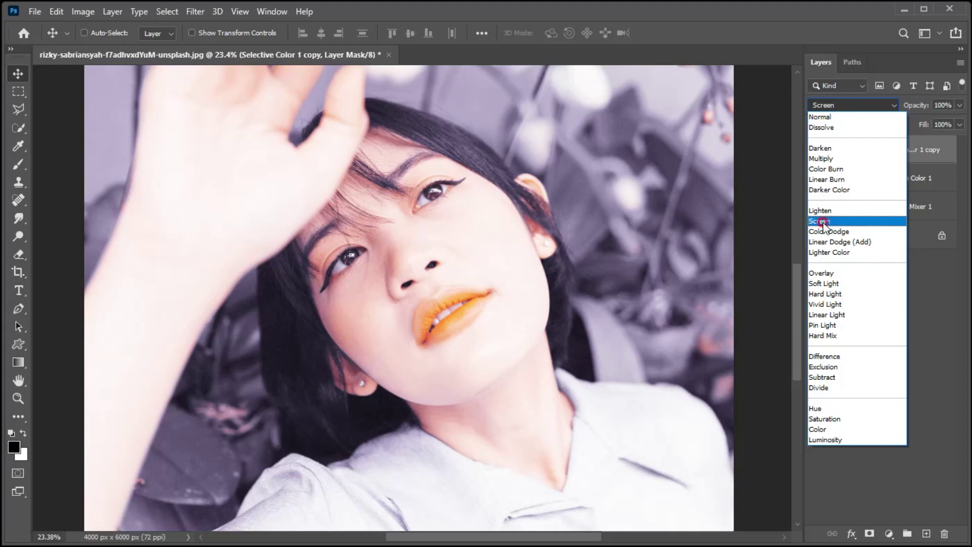
pyautogui.click(818, 222)
# Step: Lower the opacity of the duplicated Selective Color layer to 30%
pyautogui.click(909, 125)
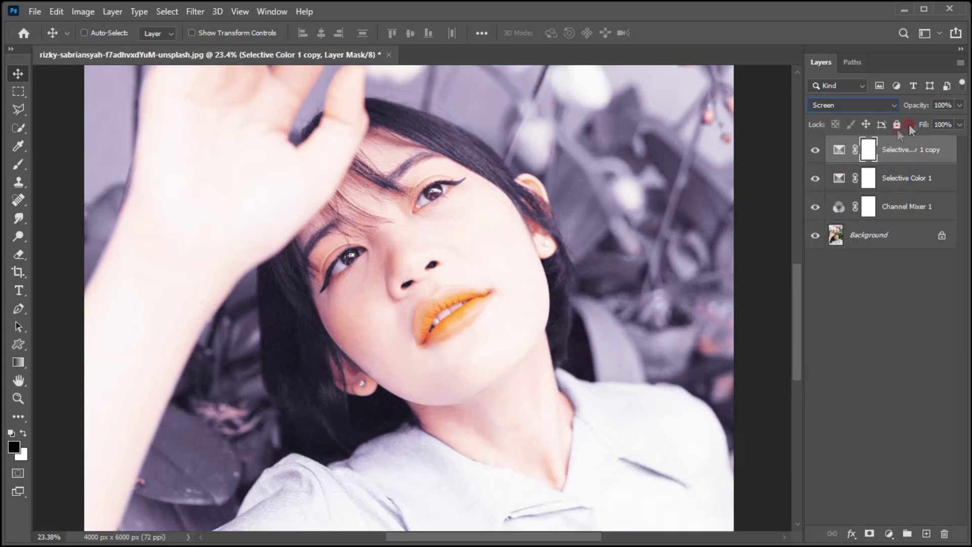
pyautogui.click(959, 106)
pyautogui.moveTo(920, 120); pyautogui.dragTo(914, 119)
pyautogui.click(836, 148)
pyautogui.click(545, 253)
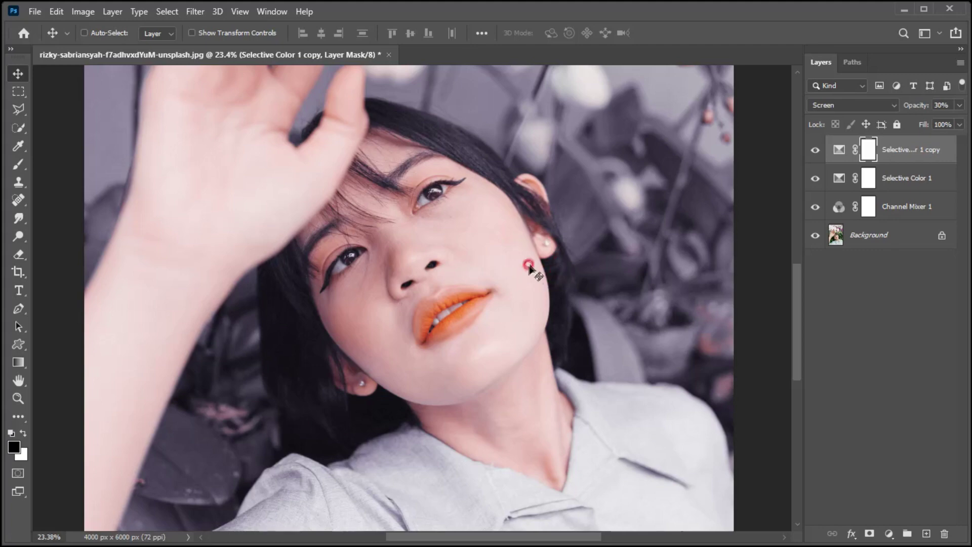
# Step: Add a Levels adjustment layer on top with an RGB black input level of 11 and midtones of about 1.33
pyautogui.click(890, 533)
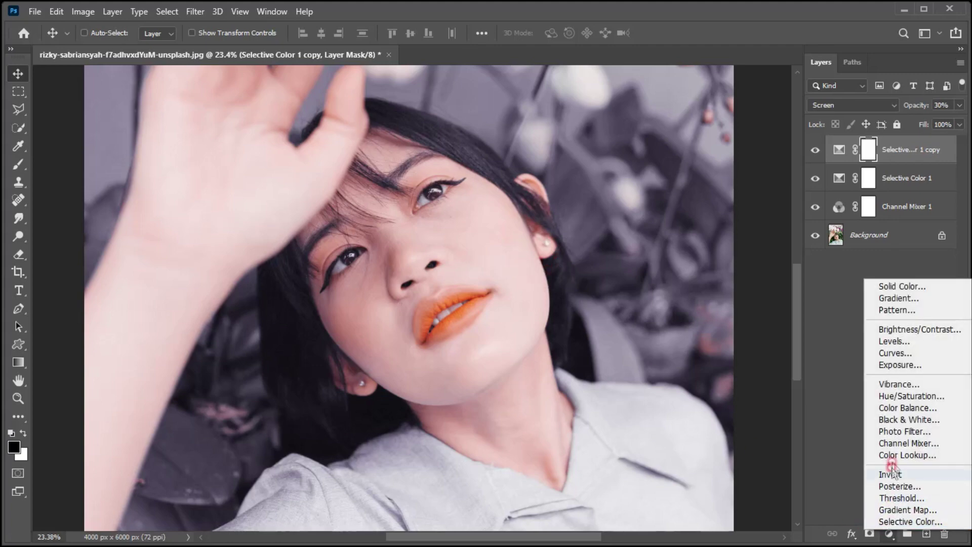
pyautogui.click(895, 341)
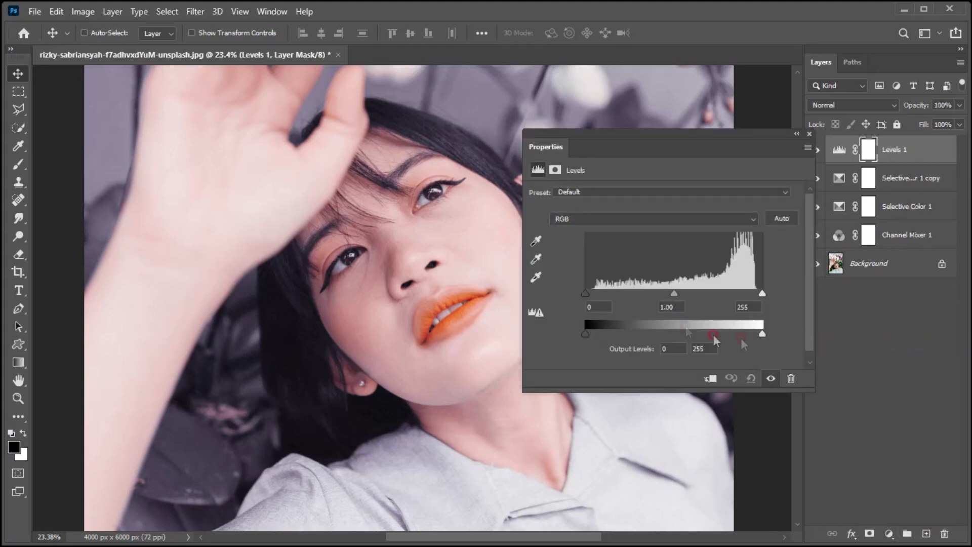
pyautogui.moveTo(586, 293); pyautogui.dragTo(593, 293)
pyautogui.moveTo(677, 293); pyautogui.dragTo(657, 292)
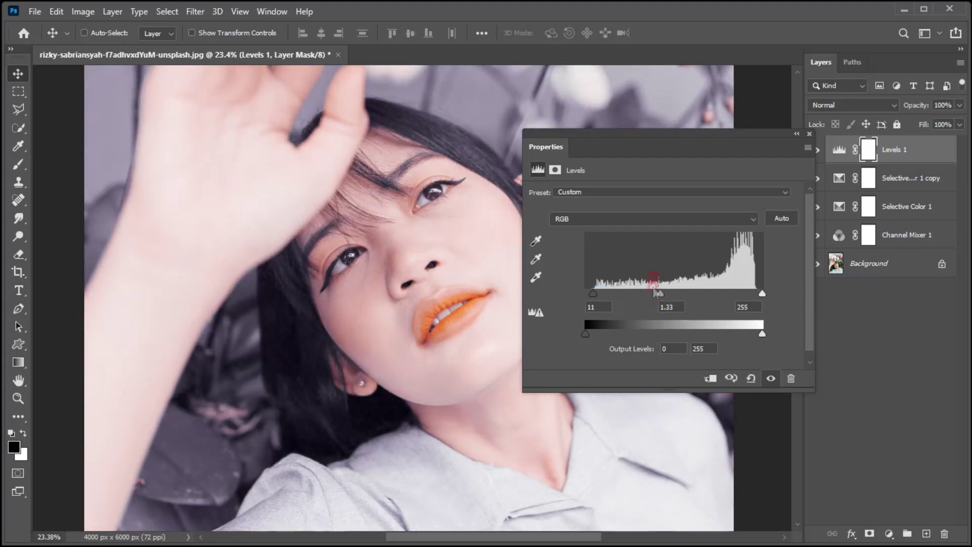
pyautogui.click(812, 135)
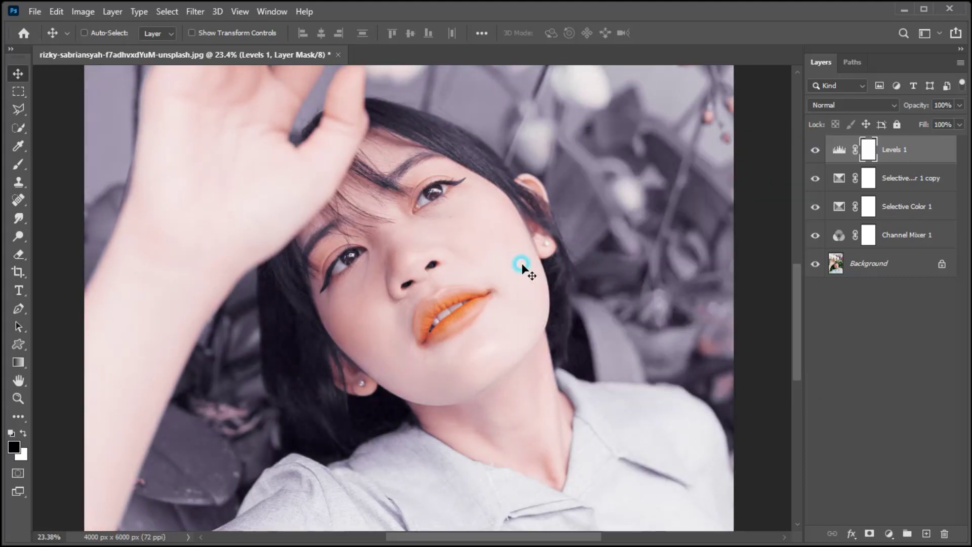
# Step: Group the four adjustment layers above the Background and set the group's opacity to 74%
pyautogui.keyDown('shift'); pyautogui.click(889, 236); pyautogui.keyUp('shift')
pyautogui.click(856, 196)
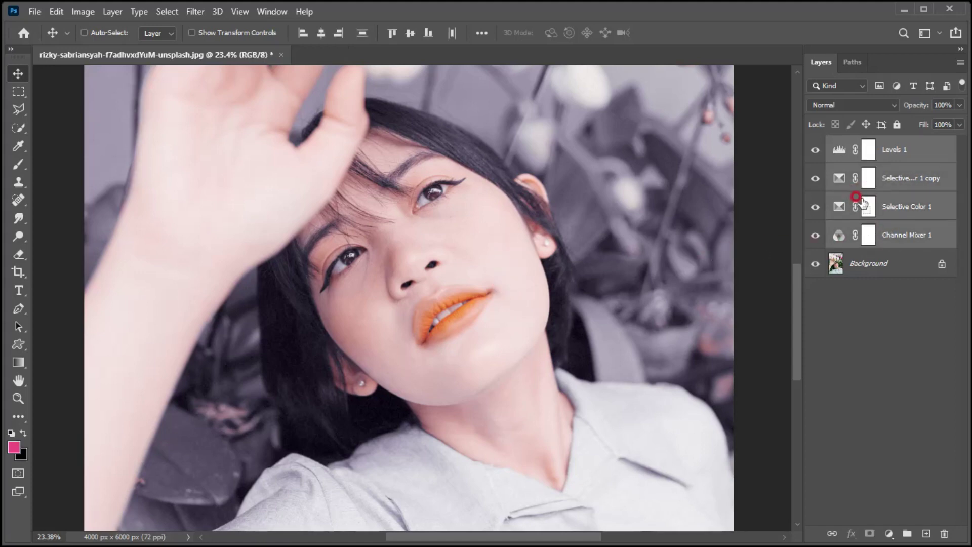
pyautogui.hotkey('ctrl', 'g')
pyautogui.click(961, 101)
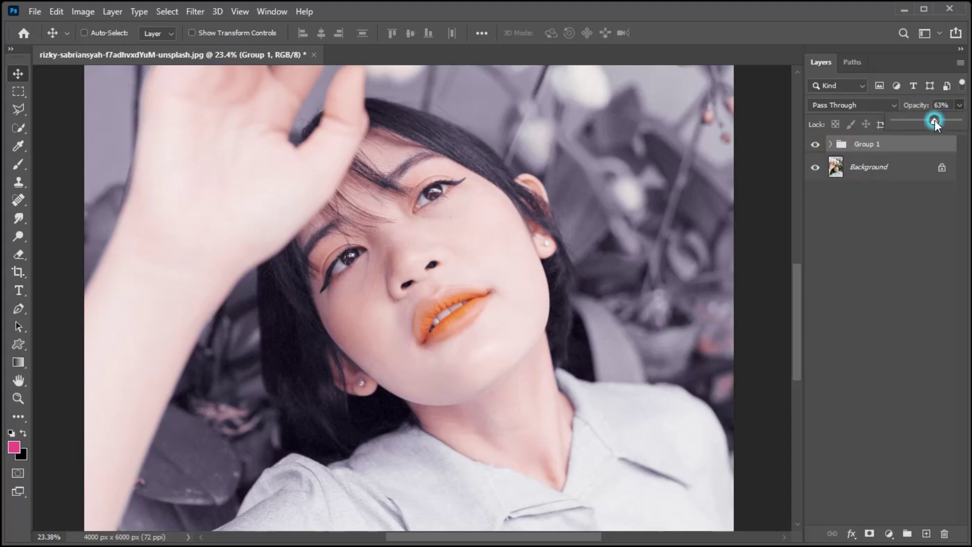
pyautogui.moveTo(935, 120); pyautogui.dragTo(942, 120)
pyautogui.click(470, 254)
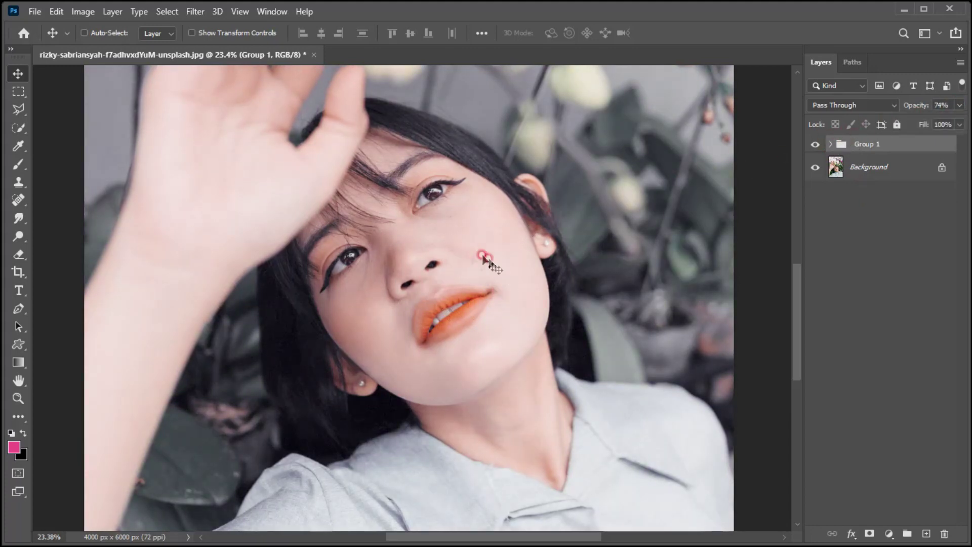
# Step: Compare the close-up portrait before and after grading by toggling the visibility of everything except the Background layer
pyautogui.keyDown('alt'); pyautogui.click(815, 167); pyautogui.keyUp('alt')
pyautogui.keyDown('alt'); pyautogui.click(815, 168); pyautogui.keyUp('alt')
pyautogui.keyDown('alt'); pyautogui.click(815, 169); pyautogui.keyUp('alt')
pyautogui.keyDown('alt'); pyautogui.click(815, 169); pyautogui.keyUp('alt')
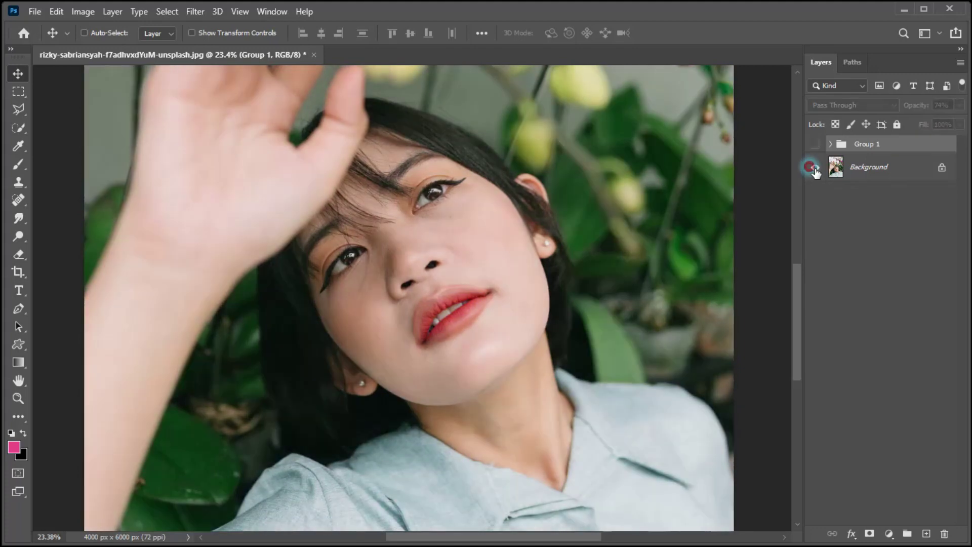
pyautogui.keyDown('alt'); pyautogui.click(815, 169); pyautogui.keyUp('alt')
pyautogui.keyDown('alt'); pyautogui.click(815, 169); pyautogui.keyUp('alt')
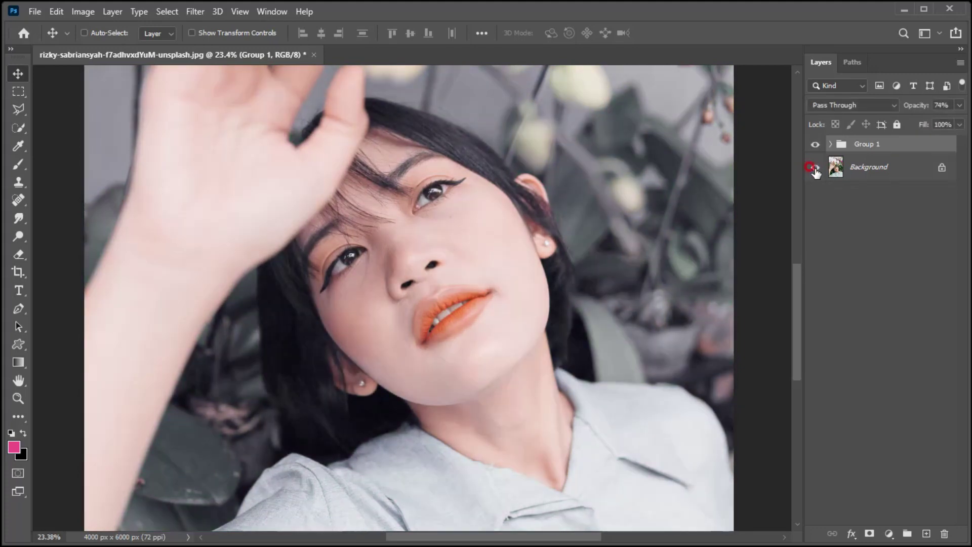
pyautogui.keyDown('alt'); pyautogui.click(815, 168); pyautogui.keyUp('alt')
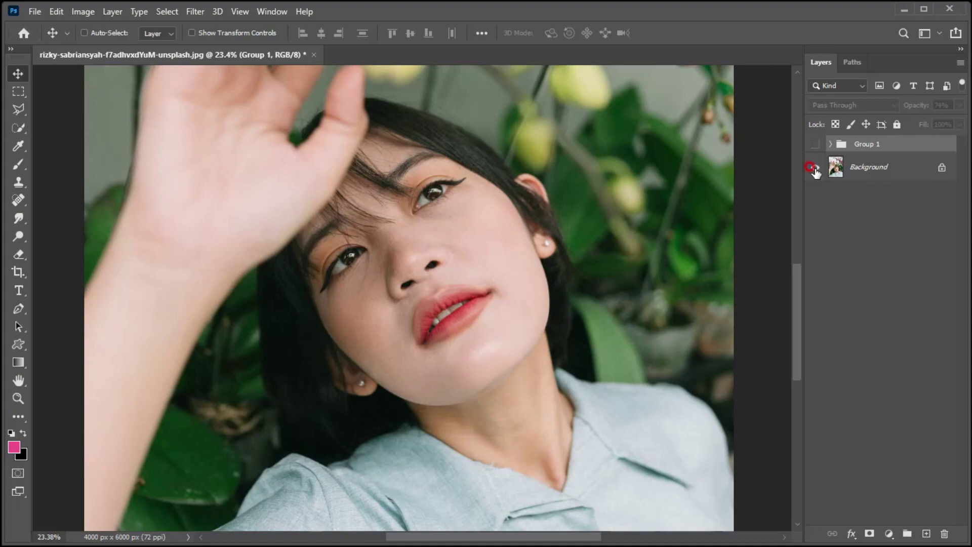
pyautogui.keyDown('alt'); pyautogui.click(815, 169); pyautogui.keyUp('alt')
pyautogui.keyDown('alt'); pyautogui.click(814, 169); pyautogui.keyUp('alt')
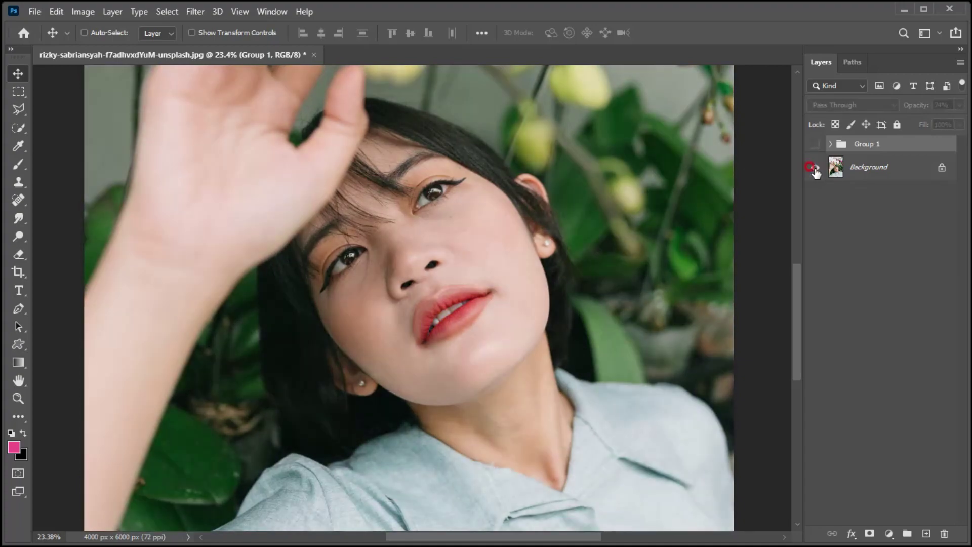